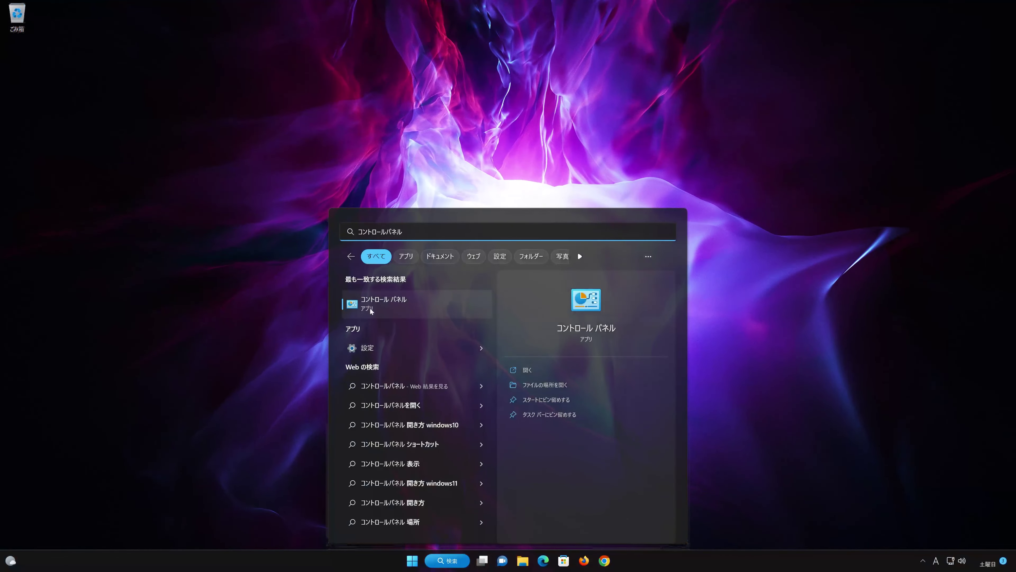
Open the サウンド settings from ハードウェアとサウンド in Control Panel and select the スピーカー playback device
{"action": "left_click", "coordinate": [415, 304]}
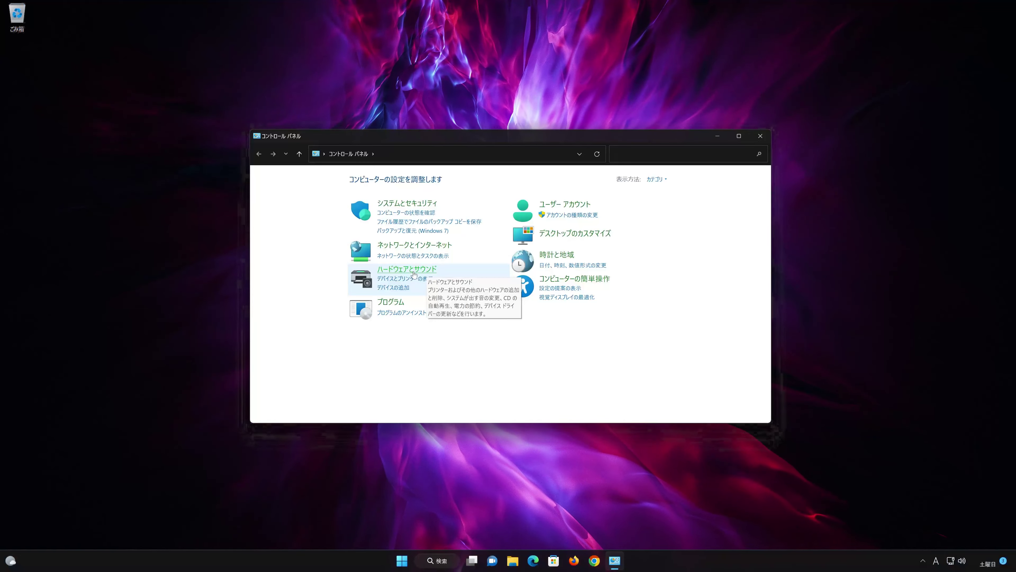
{"action": "left_click", "coordinate": [414, 274]}
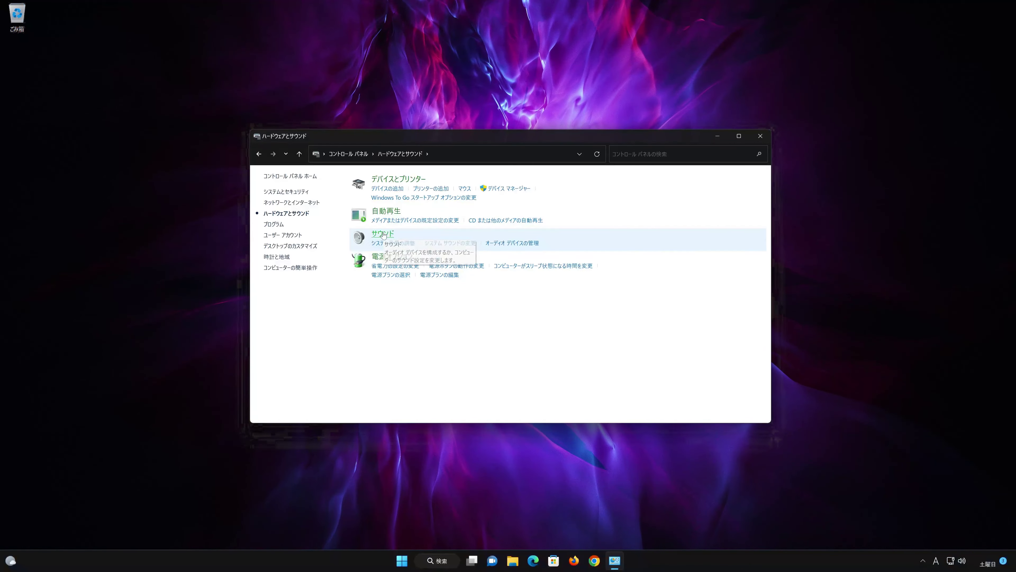
{"action": "left_click", "coordinate": [383, 234]}
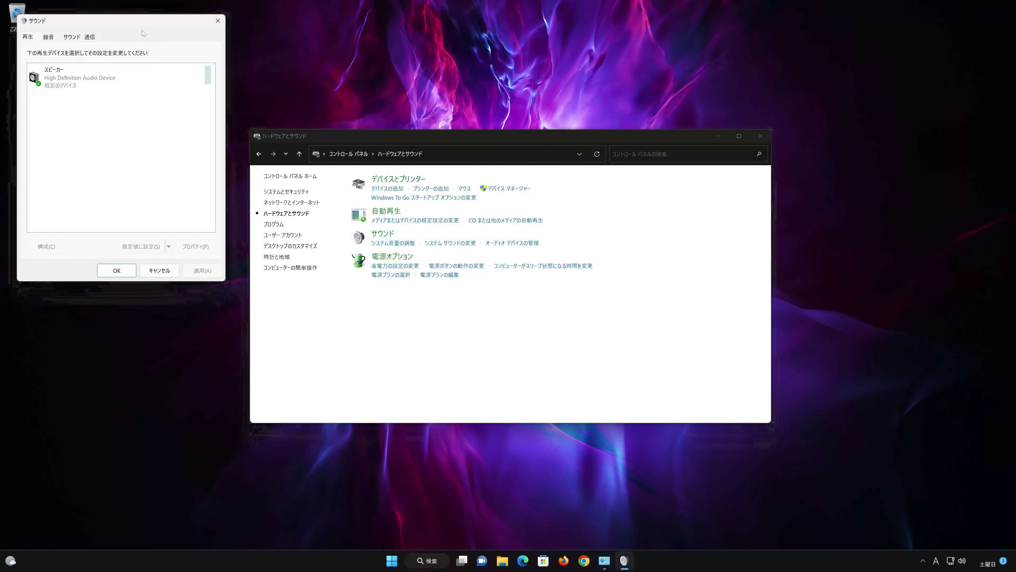
{"action": "left_click_drag", "start_coordinate": [147, 27], "coordinate": [507, 133]}
{"action": "left_click", "coordinate": [471, 182]}
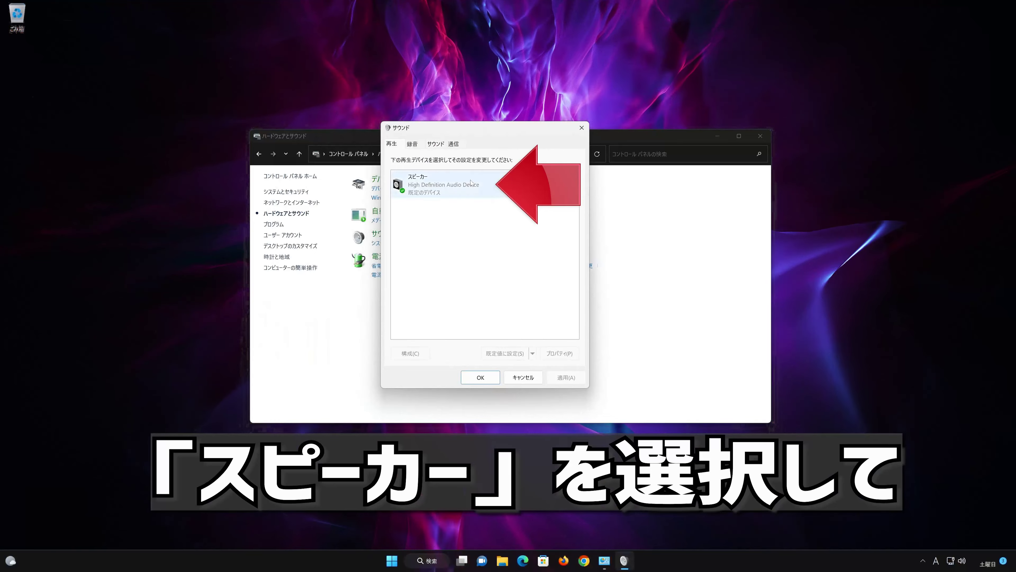
{"action": "left_click", "coordinate": [426, 185]}
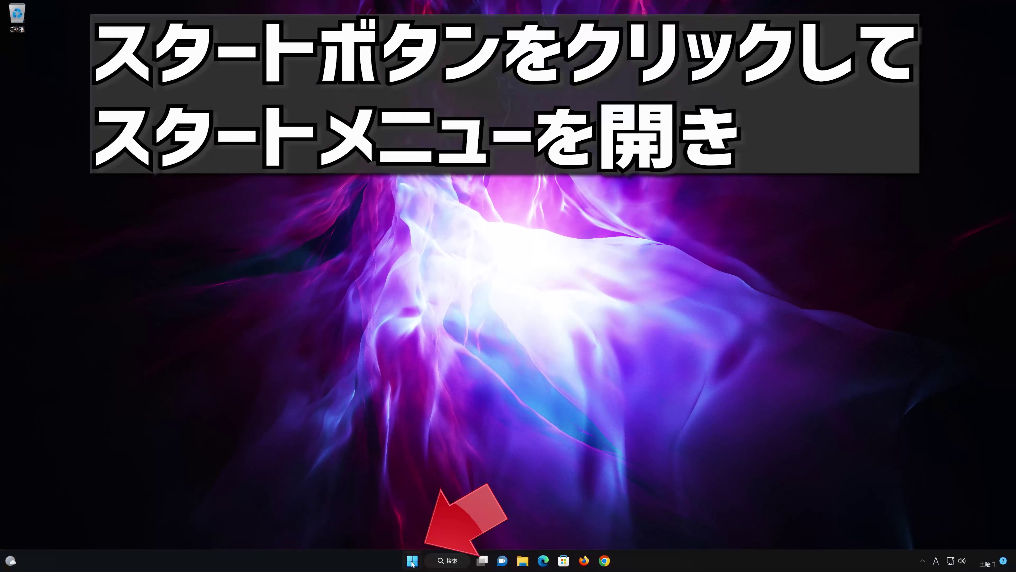
Search for デバイス マネージャー, open it and move its window to the middle of the desktop
{"action": "left_click", "coordinate": [411, 562]}
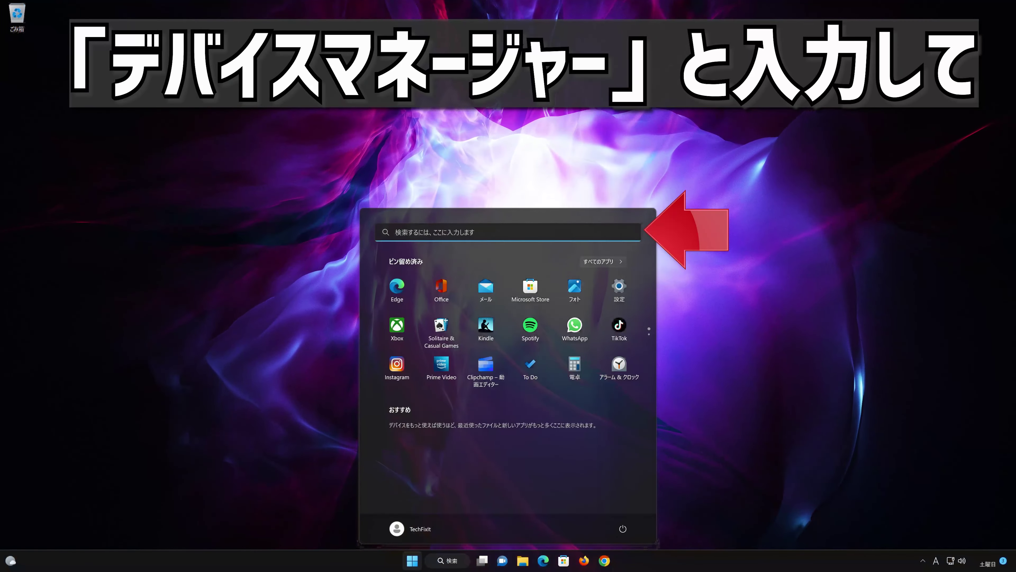
{"action": "type", "text": "デバイス マネージャー"}
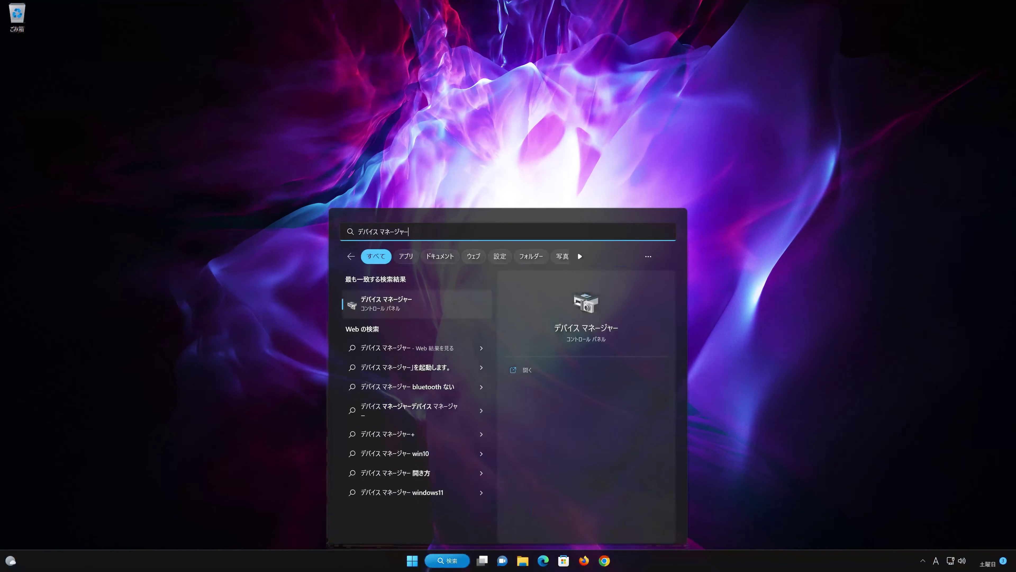
{"action": "left_click", "coordinate": [391, 308]}
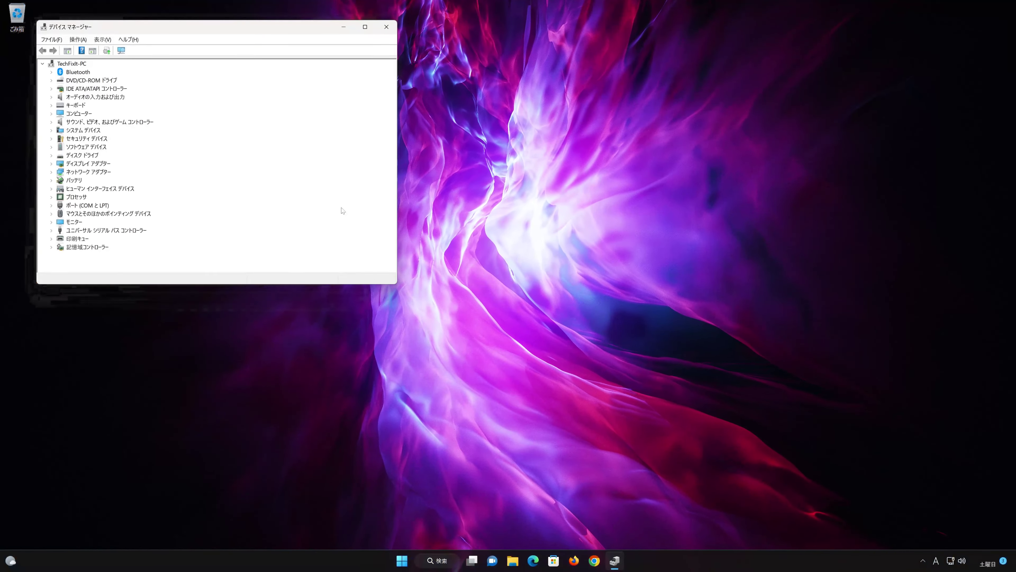
{"action": "left_click_drag", "start_coordinate": [250, 33], "coordinate": [565, 138]}
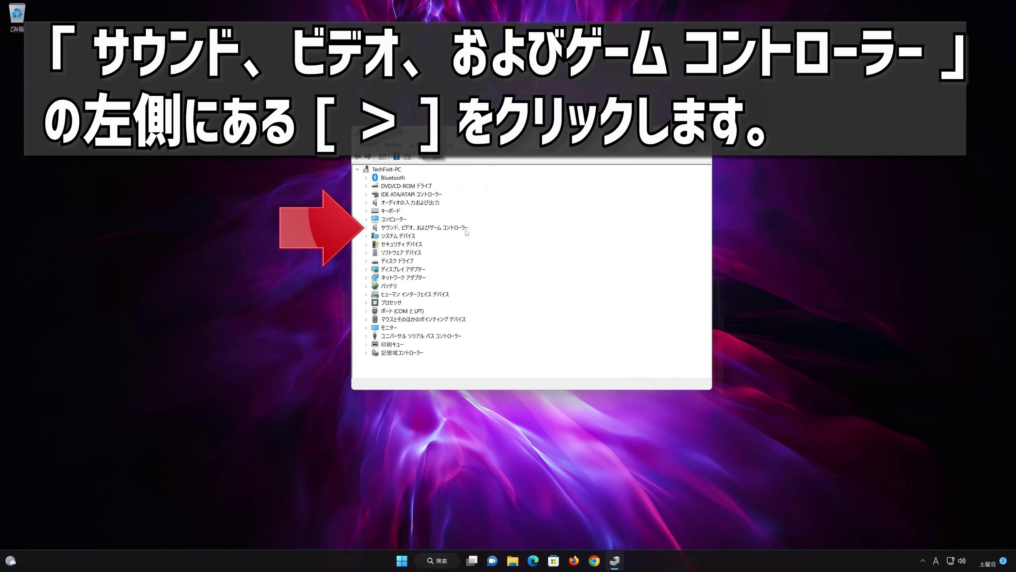
Open the properties of High Definition Audio デバイス among the sound, video and game controllers and search automatically for an updated driver
{"action": "left_click", "coordinate": [367, 228]}
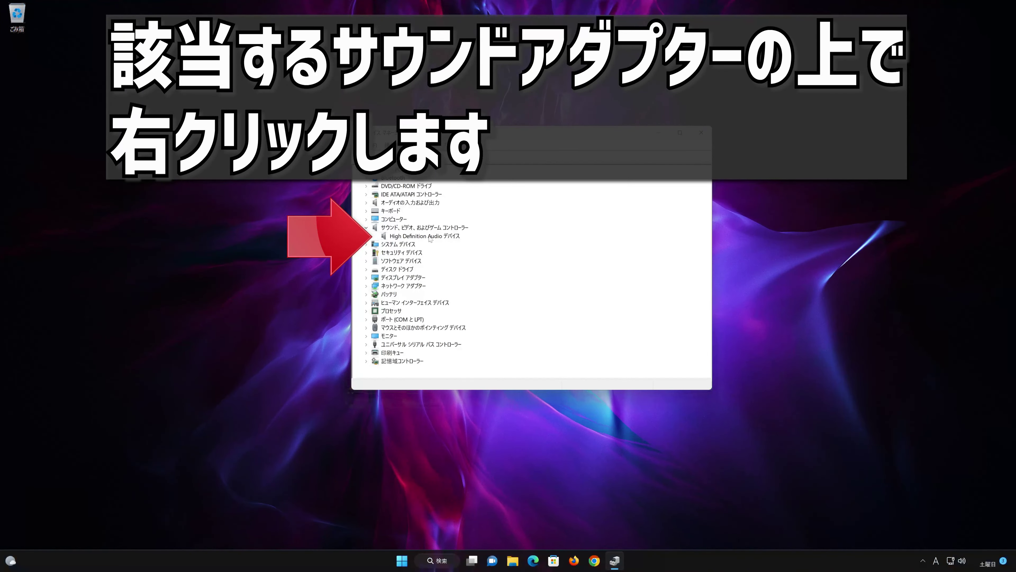
{"action": "right_click", "coordinate": [430, 237]}
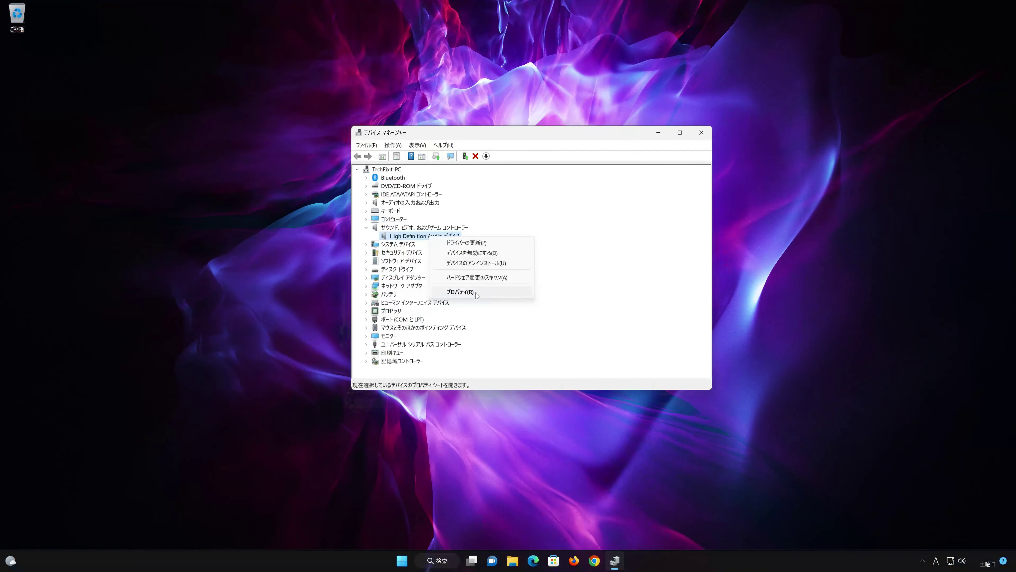
{"action": "left_click", "coordinate": [472, 292]}
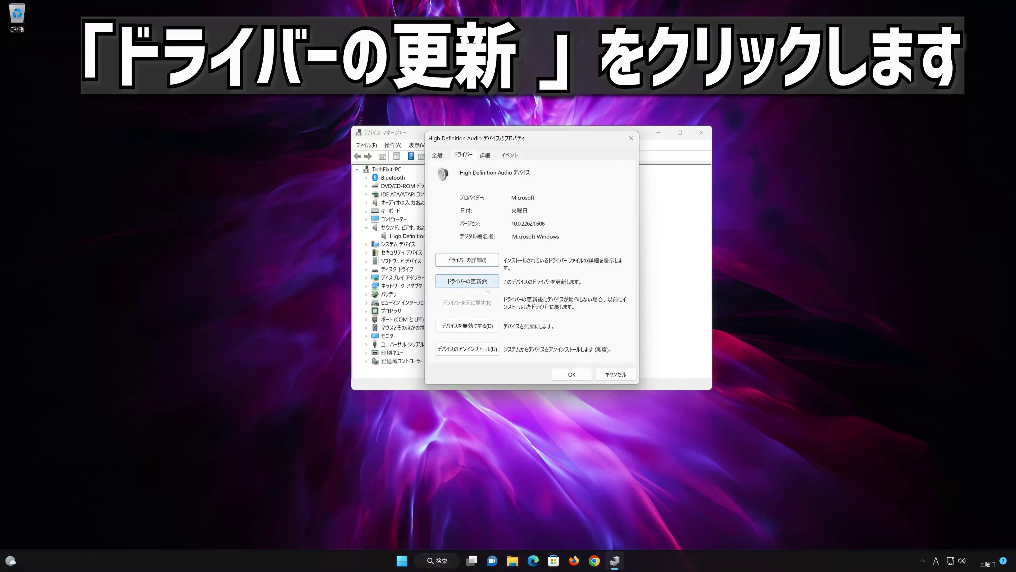
{"action": "left_click", "coordinate": [473, 282]}
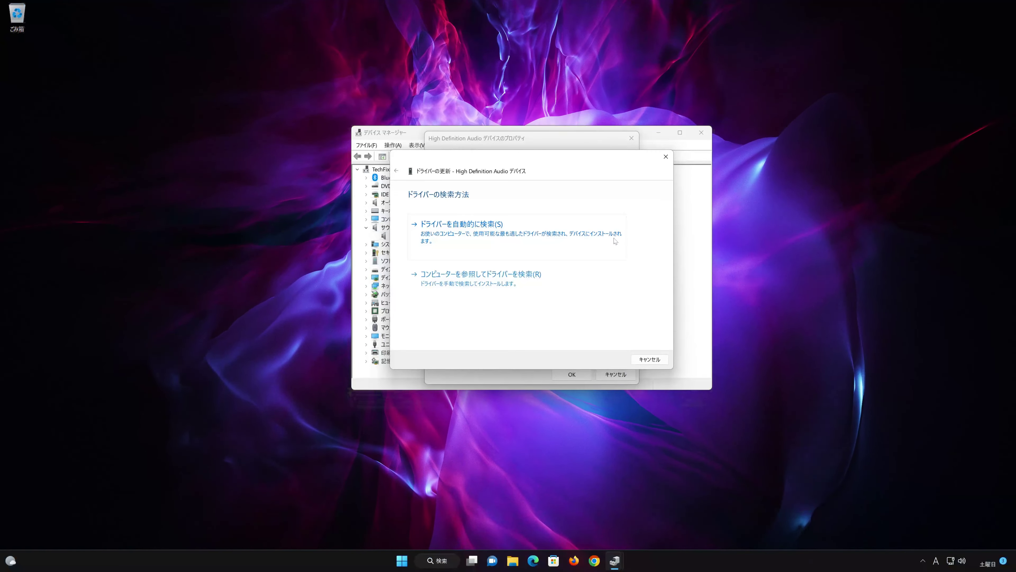
{"action": "left_click", "coordinate": [490, 241]}
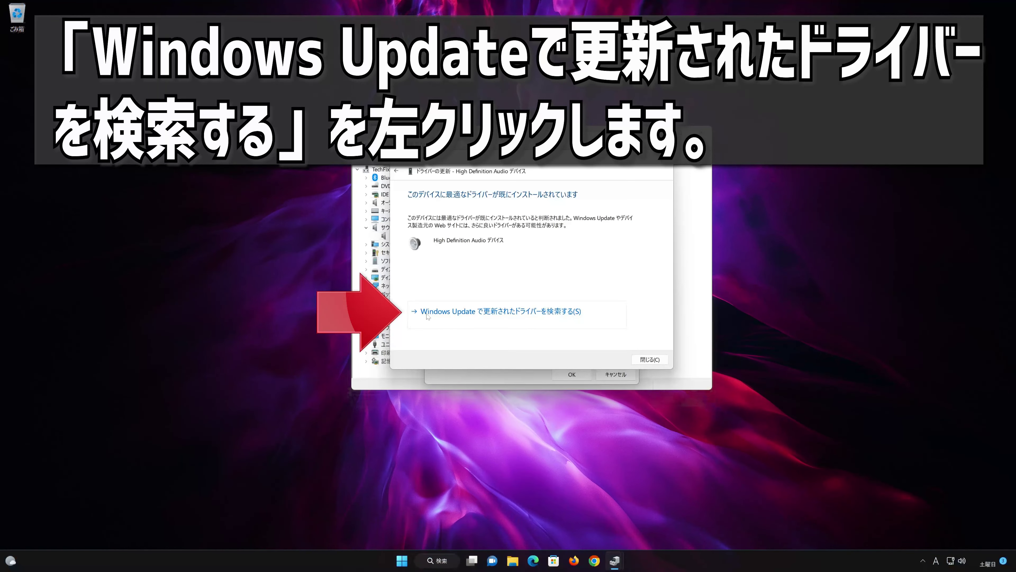
Look for updated drivers through Windows Update and start a check for updates
{"action": "left_click", "coordinate": [516, 319]}
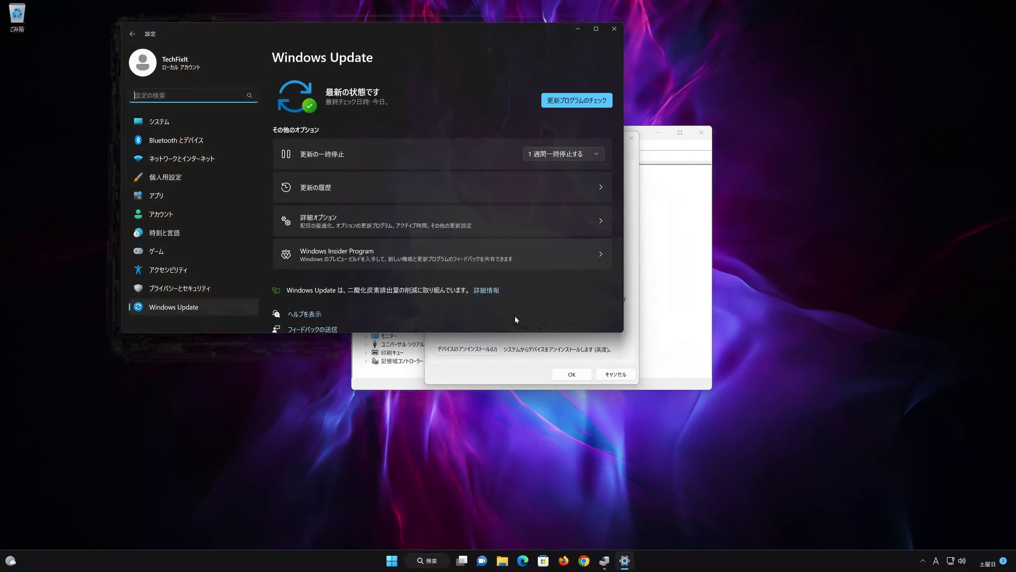
{"action": "left_click_drag", "start_coordinate": [472, 32], "coordinate": [608, 104]}
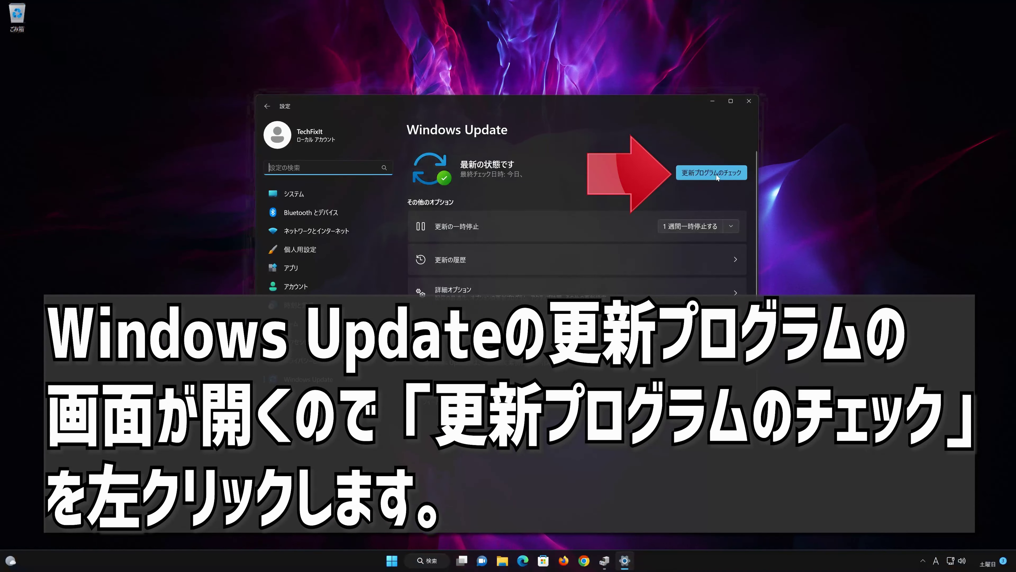
{"action": "left_click", "coordinate": [716, 175]}
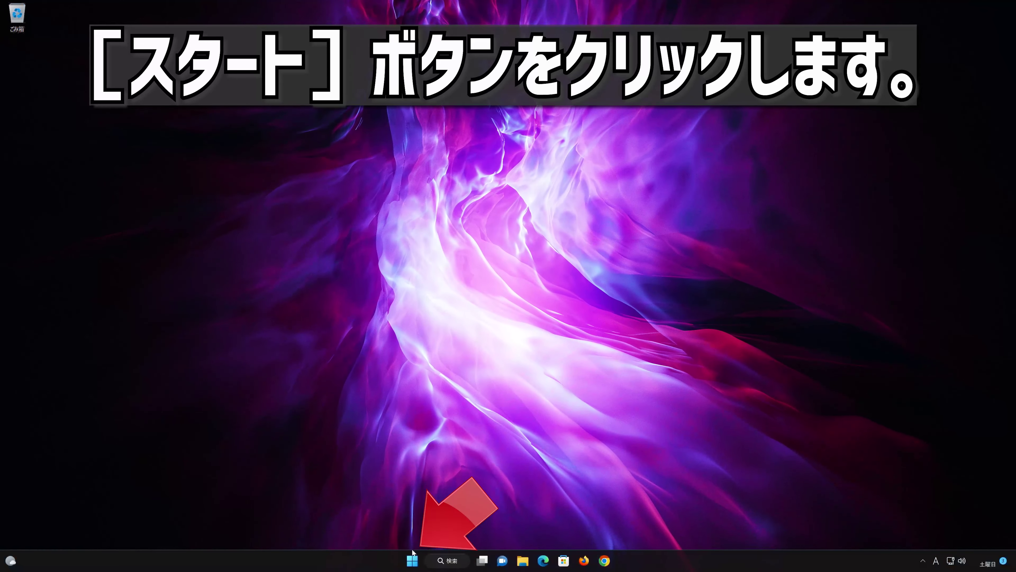
Open the トラブルシューティング page in the システム section of the Windows Settings app
{"action": "left_click", "coordinate": [406, 560]}
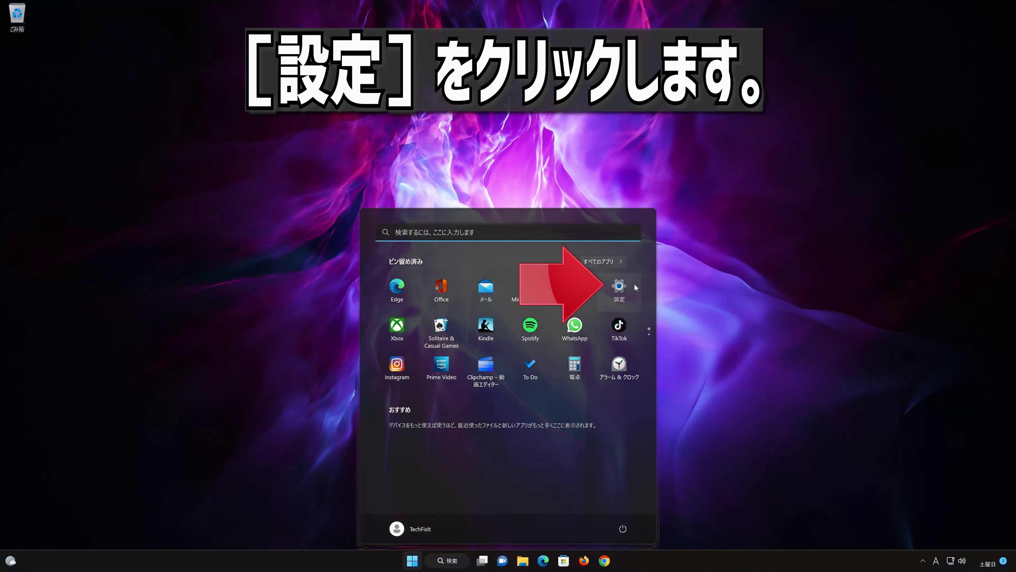
{"action": "left_click", "coordinate": [619, 291]}
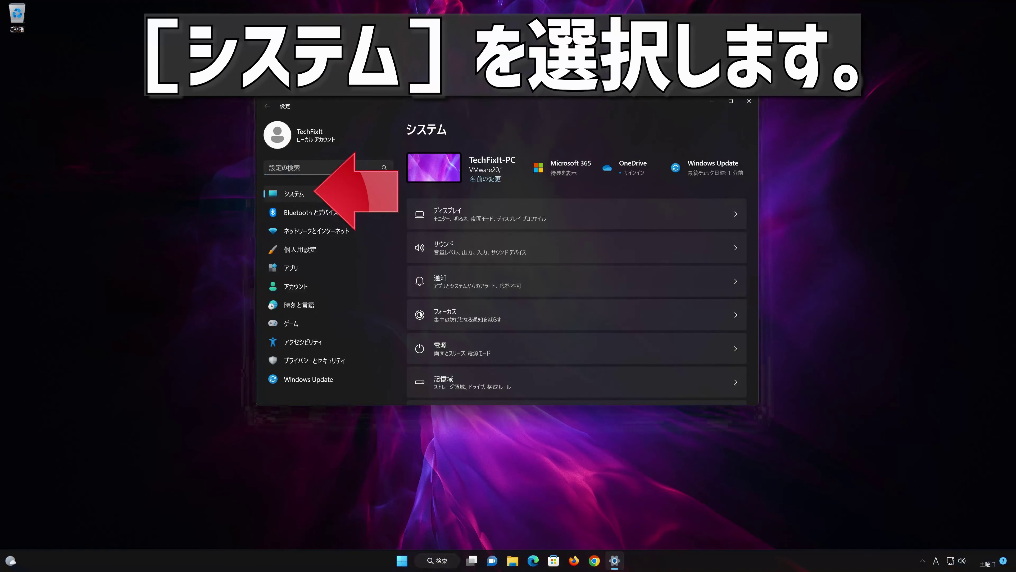
{"action": "scroll", "coordinate": [528, 268], "scroll_direction": "down", "scroll_amount": 3}
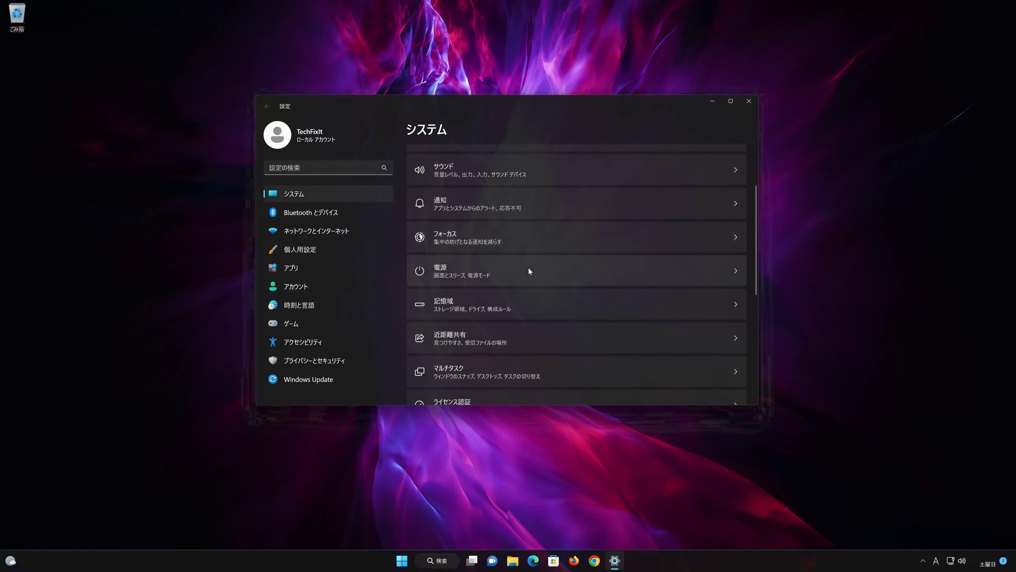
{"action": "scroll", "coordinate": [528, 271], "scroll_direction": "down", "scroll_amount": 2}
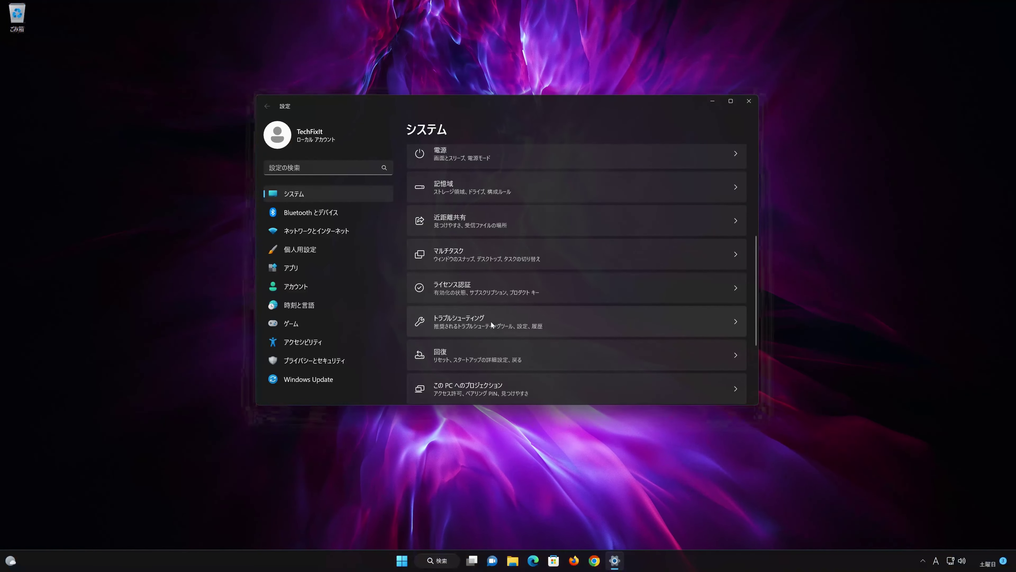
{"action": "left_click", "coordinate": [492, 324]}
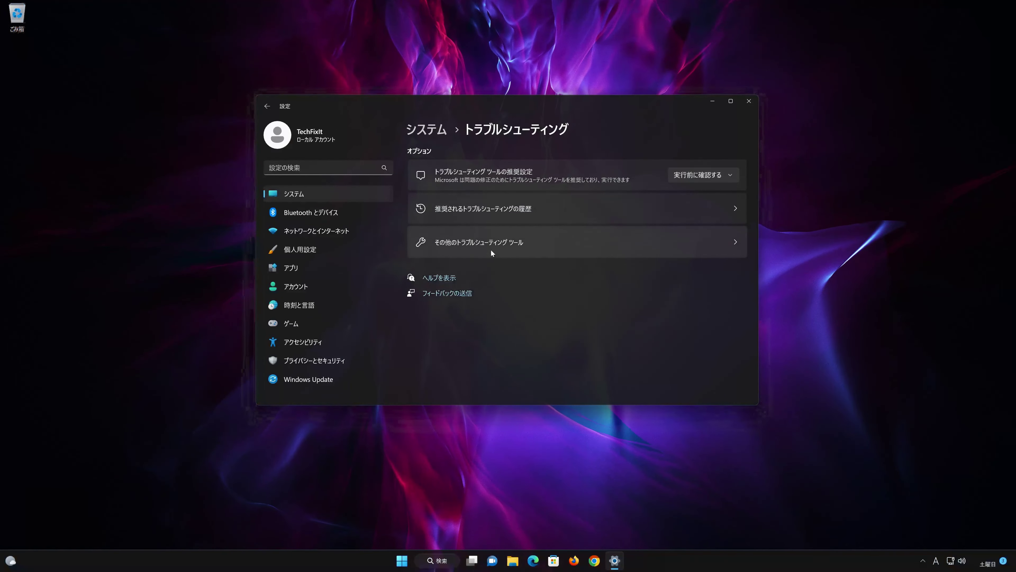
Run the オーディオの再生 troubleshooter from the other troubleshooting tools and agree to open the audio enhancements
{"action": "left_click", "coordinate": [559, 244]}
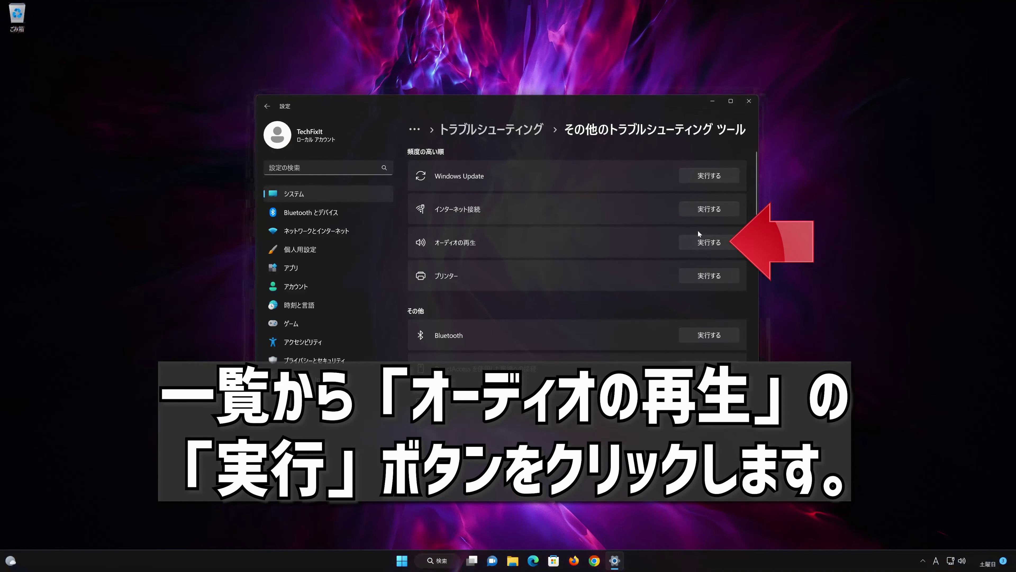
{"action": "left_click", "coordinate": [715, 243]}
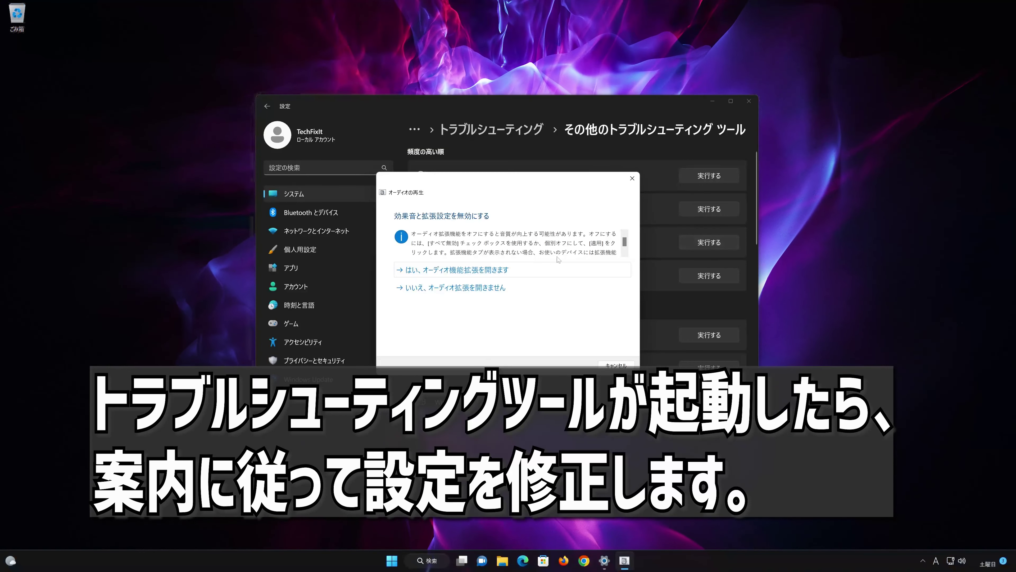
{"action": "left_click", "coordinate": [515, 270]}
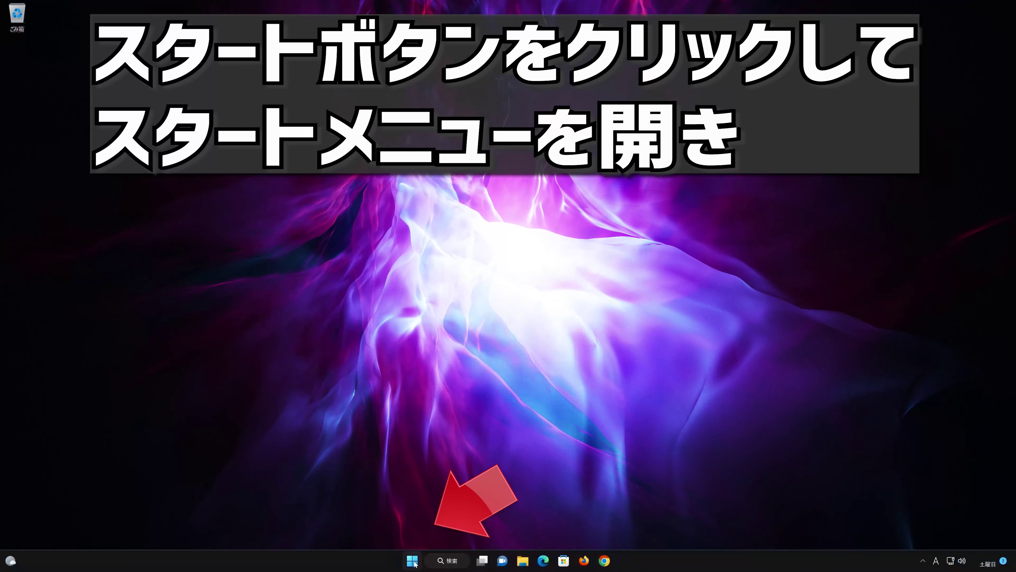
Reopen Device Manager by searching for デバイス マネージャー and place its window centrally on the desktop
{"action": "left_click", "coordinate": [413, 562]}
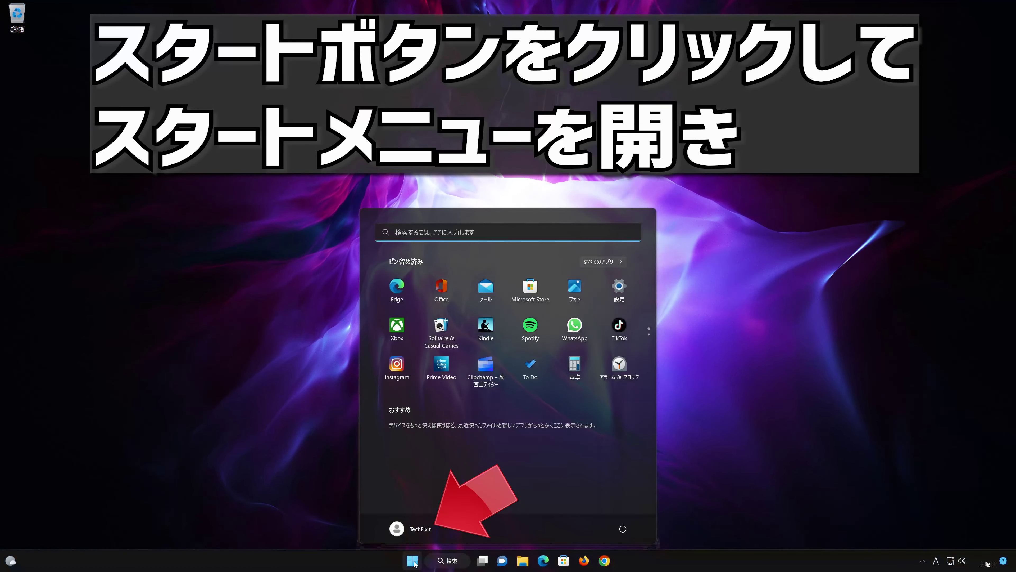
{"action": "type", "text": "デバイス マネージャー"}
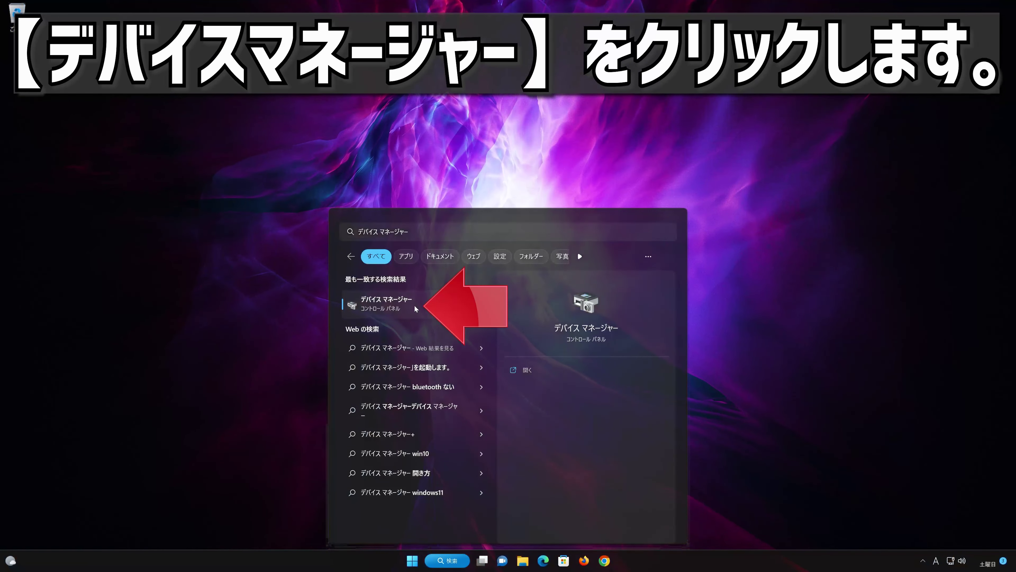
{"action": "left_click", "coordinate": [415, 306]}
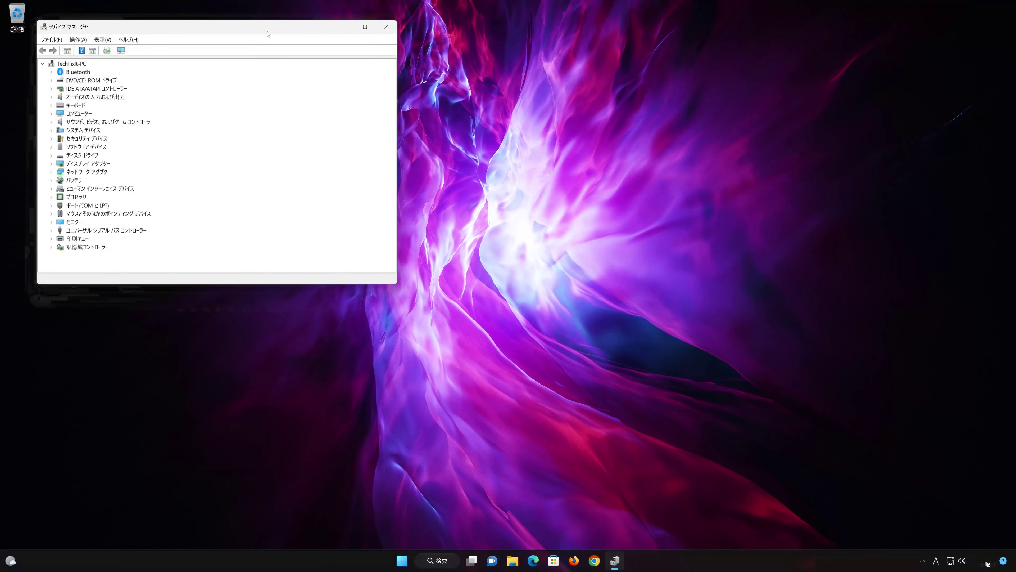
{"action": "left_click_drag", "start_coordinate": [266, 30], "coordinate": [547, 166]}
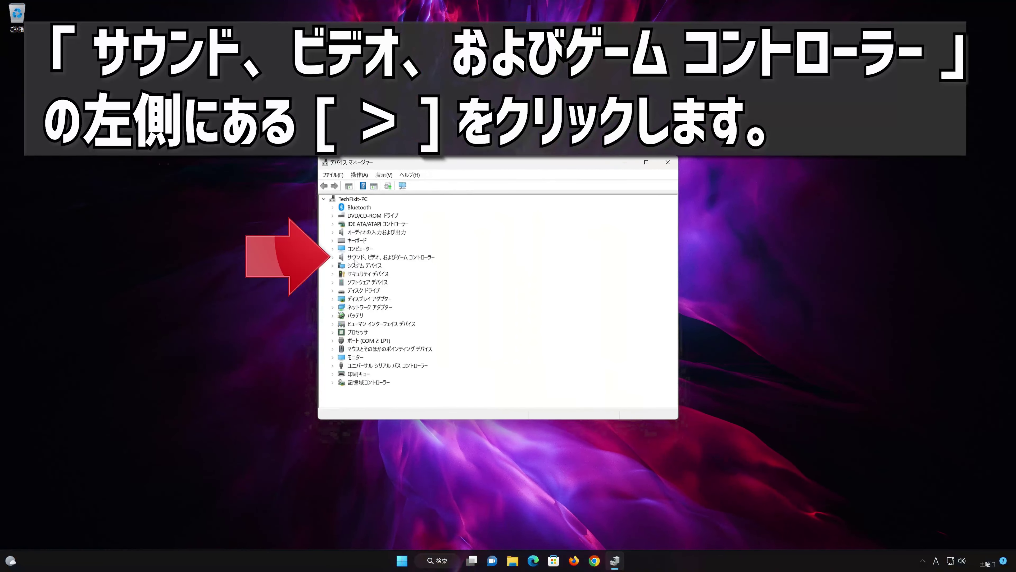
Show the driver properties of High Definition Audio デバイス under サウンド、ビデオ、およびゲーム コントローラー
{"action": "left_click", "coordinate": [332, 257]}
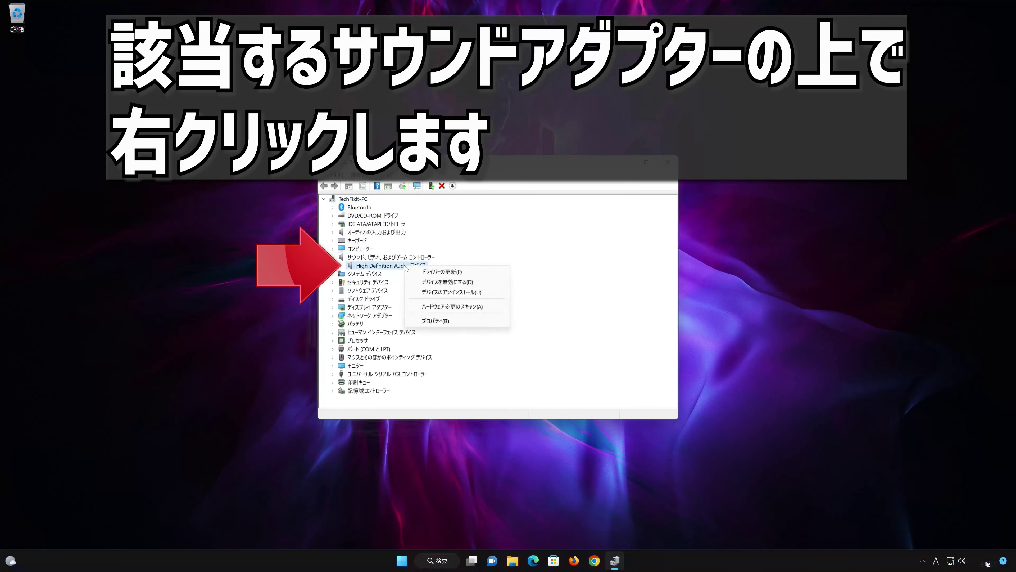
{"action": "left_click", "coordinate": [454, 323]}
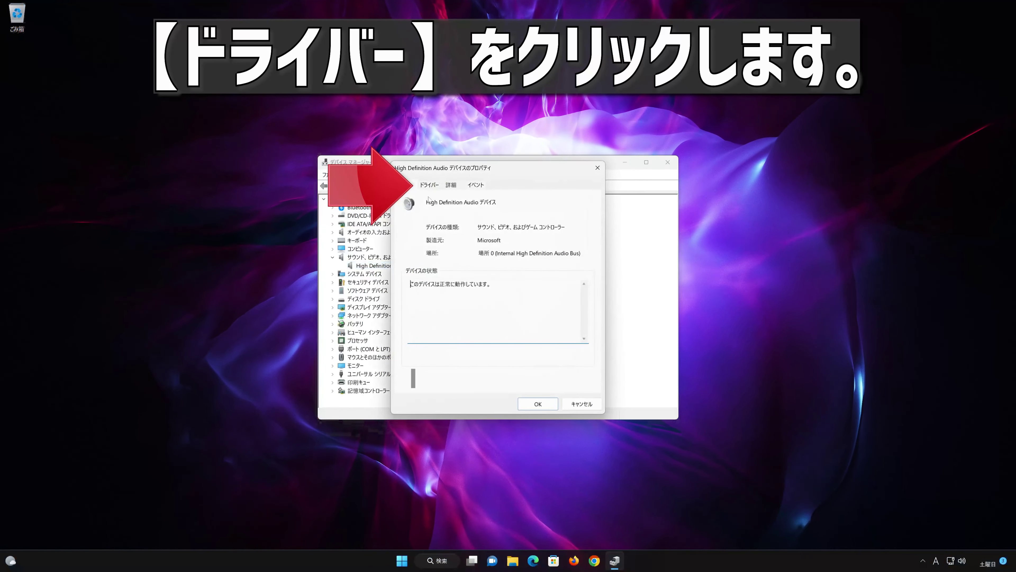
{"action": "left_click", "coordinate": [436, 185]}
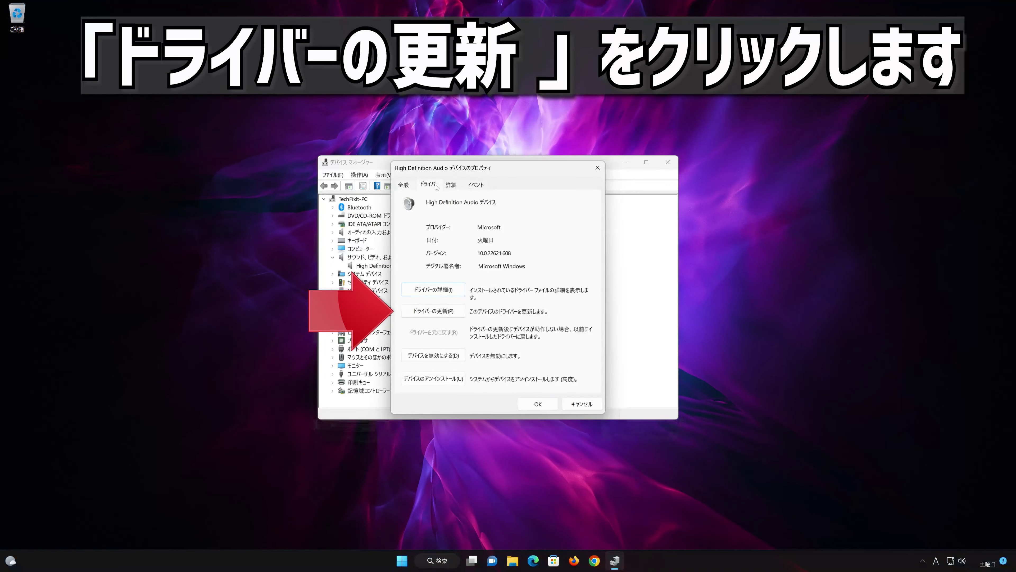
Update the driver by choosing High Definition Audio デバイス from the drivers available on the computer, accept the warning, and close the device properties
{"action": "left_click", "coordinate": [444, 311]}
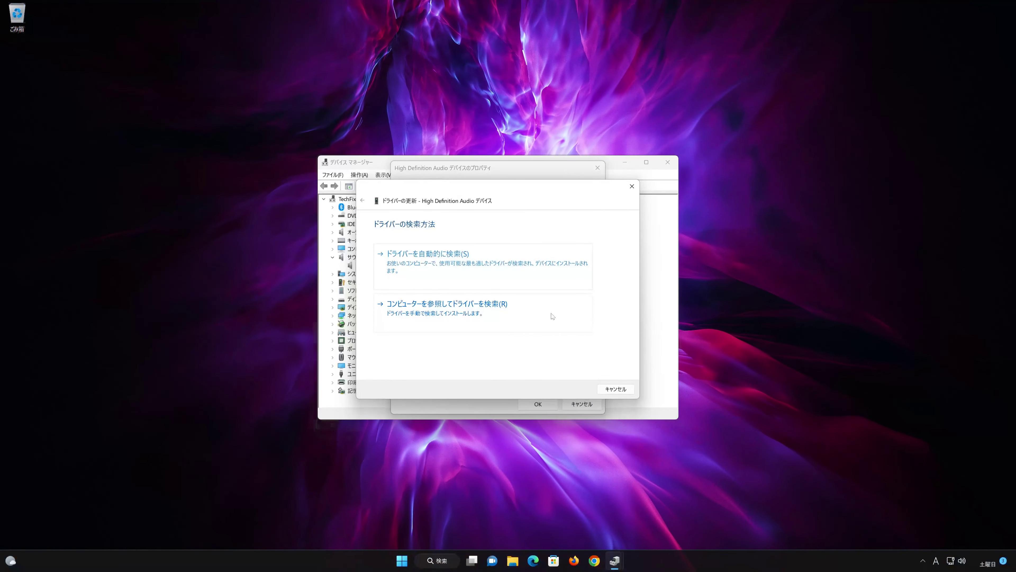
{"action": "left_click", "coordinate": [444, 316]}
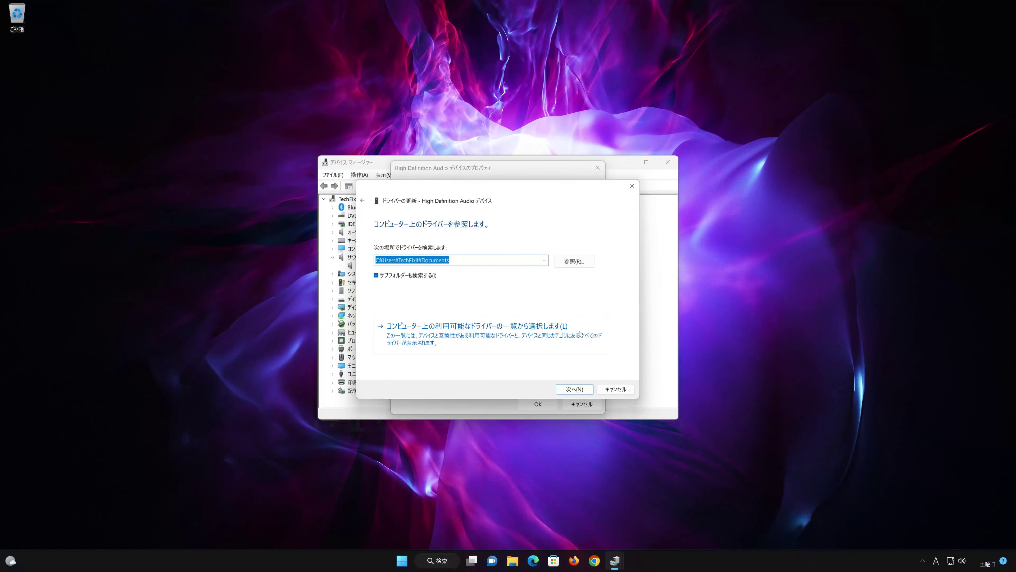
{"action": "left_click", "coordinate": [525, 335]}
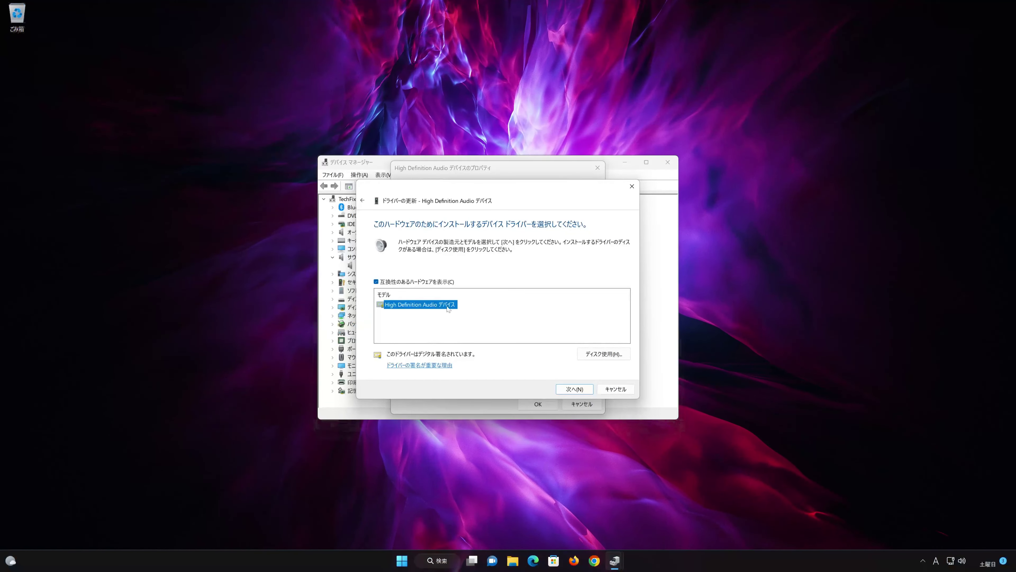
{"action": "left_click", "coordinate": [581, 391]}
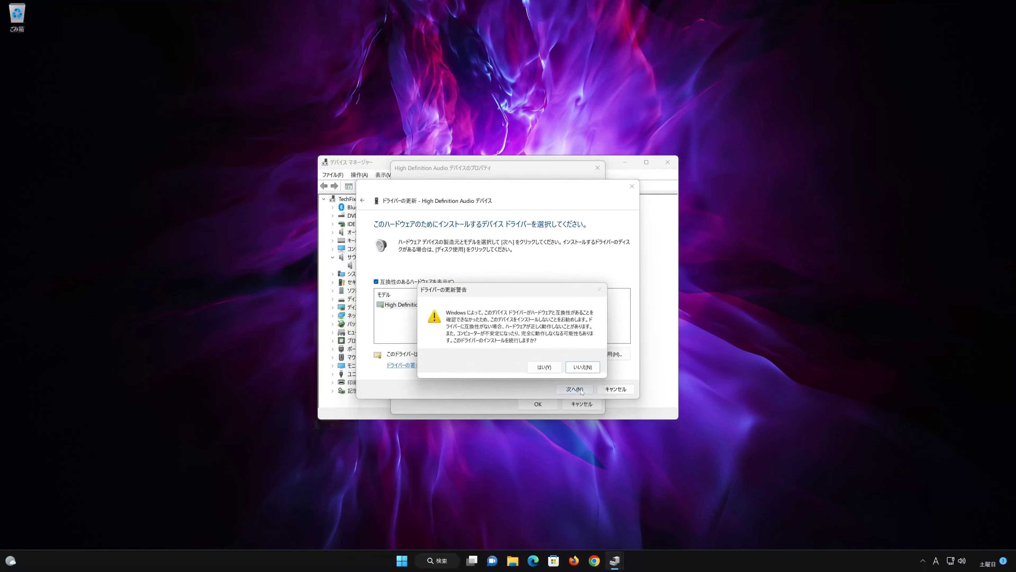
{"action": "left_click", "coordinate": [548, 365]}
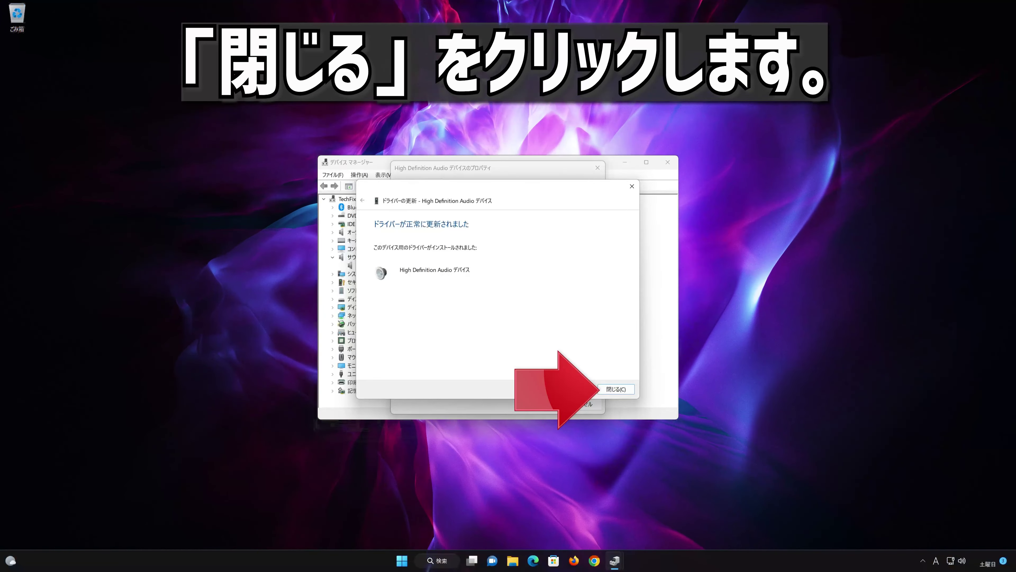
{"action": "left_click", "coordinate": [620, 387]}
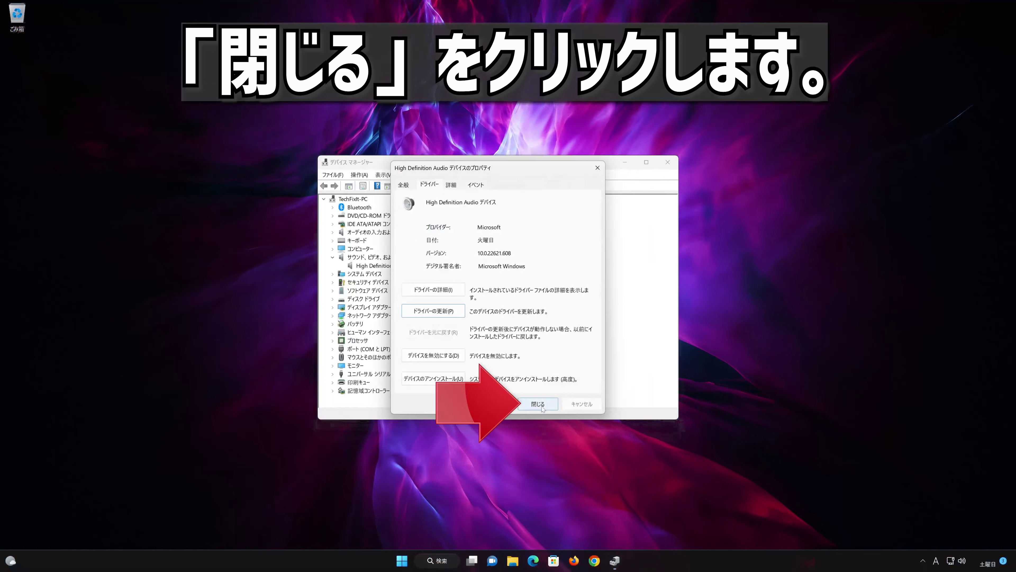
{"action": "left_click", "coordinate": [540, 404]}
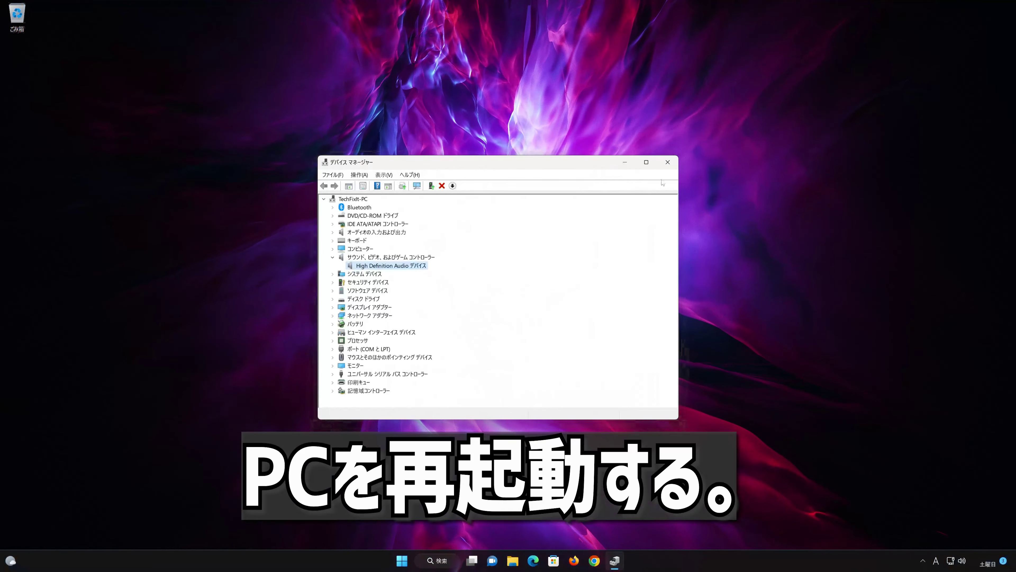
Close Device Manager and restart the PC to apply the driver update
{"action": "left_click", "coordinate": [667, 161]}
{"action": "left_click", "coordinate": [413, 560]}
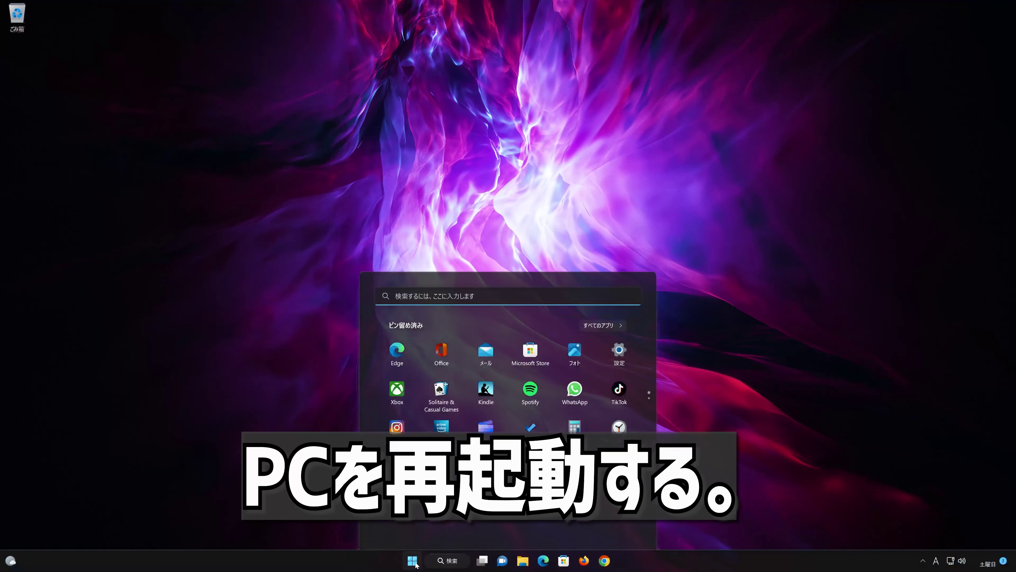
{"action": "left_click", "coordinate": [622, 528]}
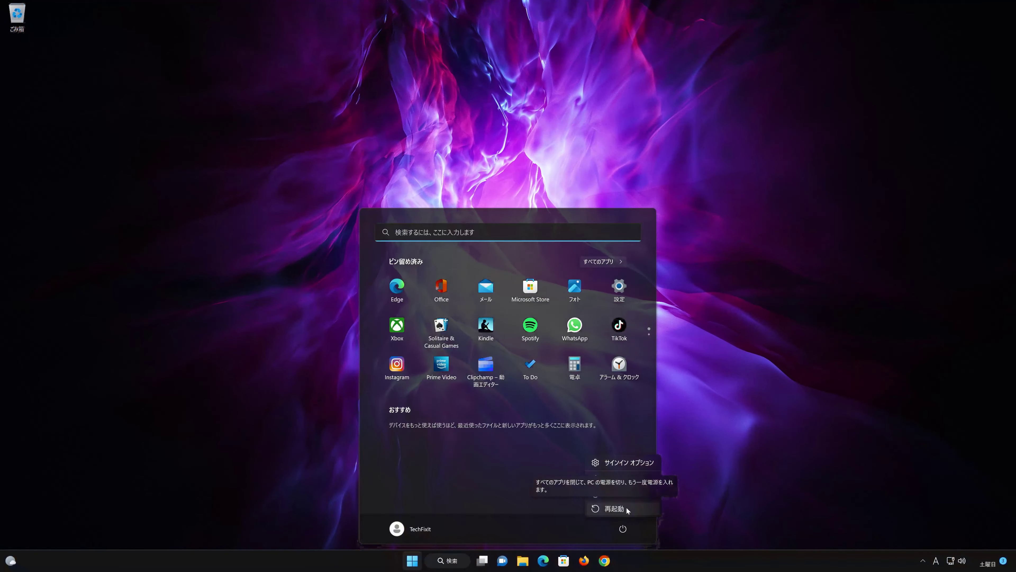
{"action": "left_click", "coordinate": [627, 509]}
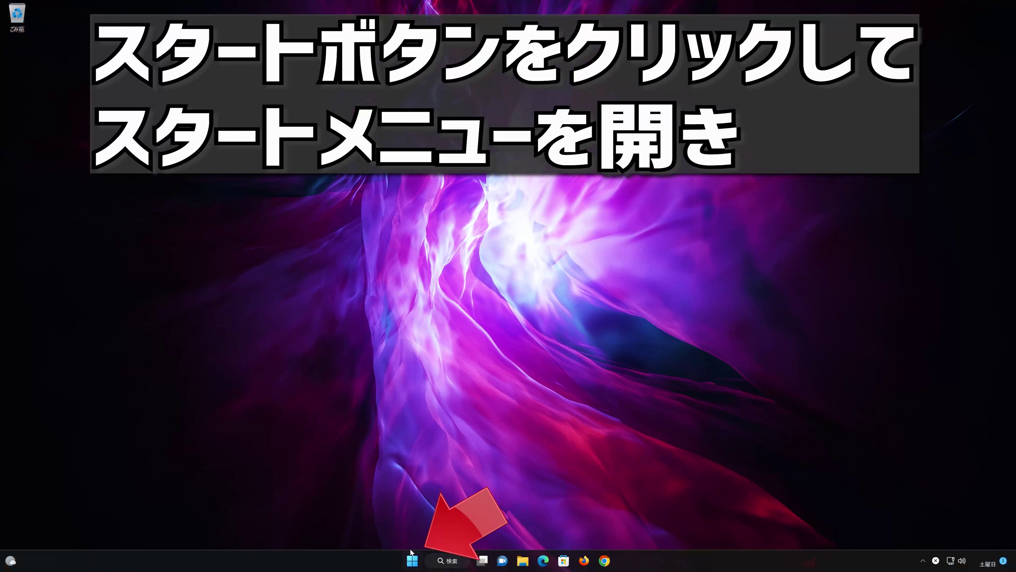
Search for デバイス マネージャー, open it, and place its window centrally on the desktop
{"action": "left_click", "coordinate": [412, 560]}
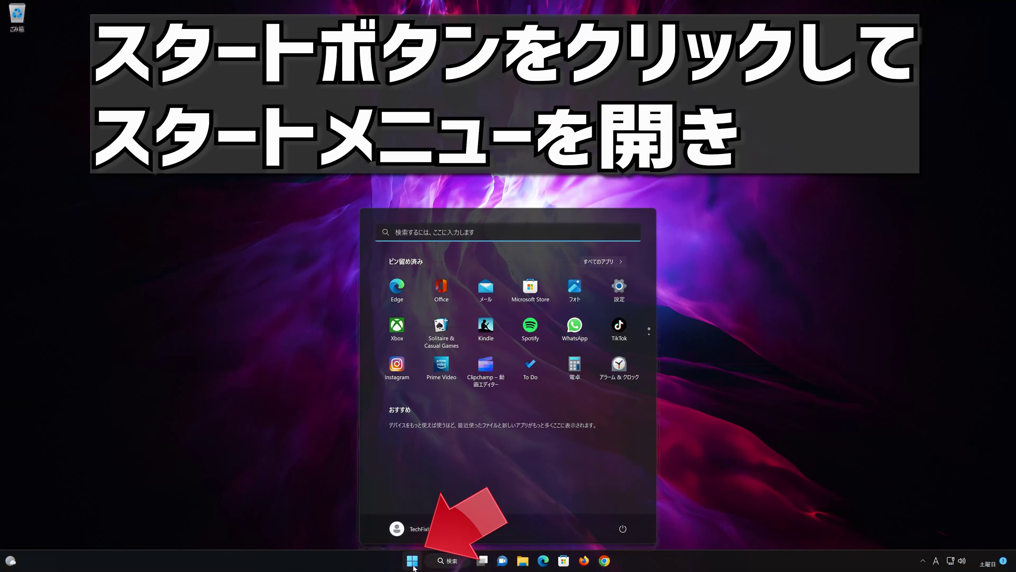
{"action": "type", "text": "デバイス マネージャー"}
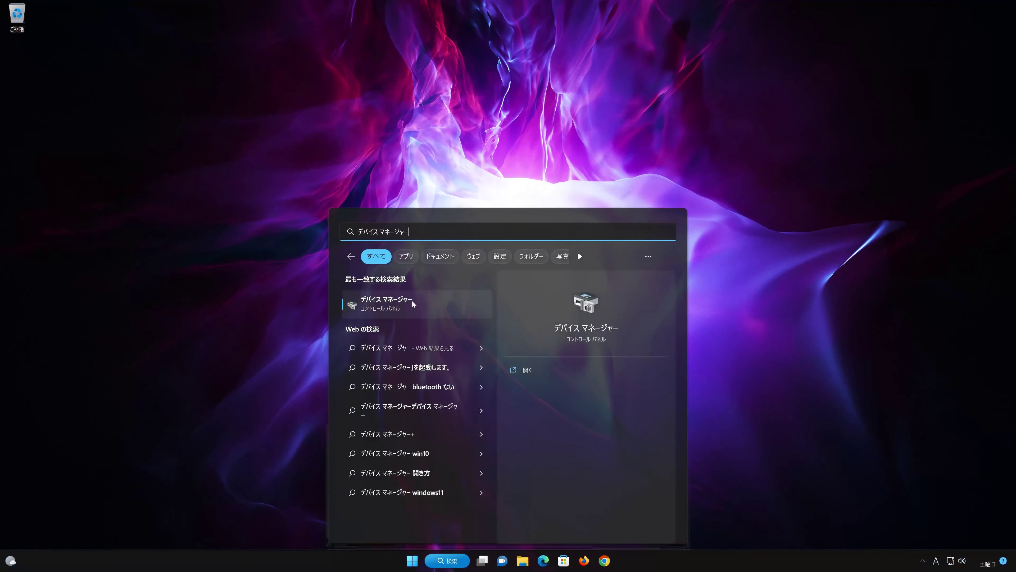
{"action": "left_click", "coordinate": [413, 303]}
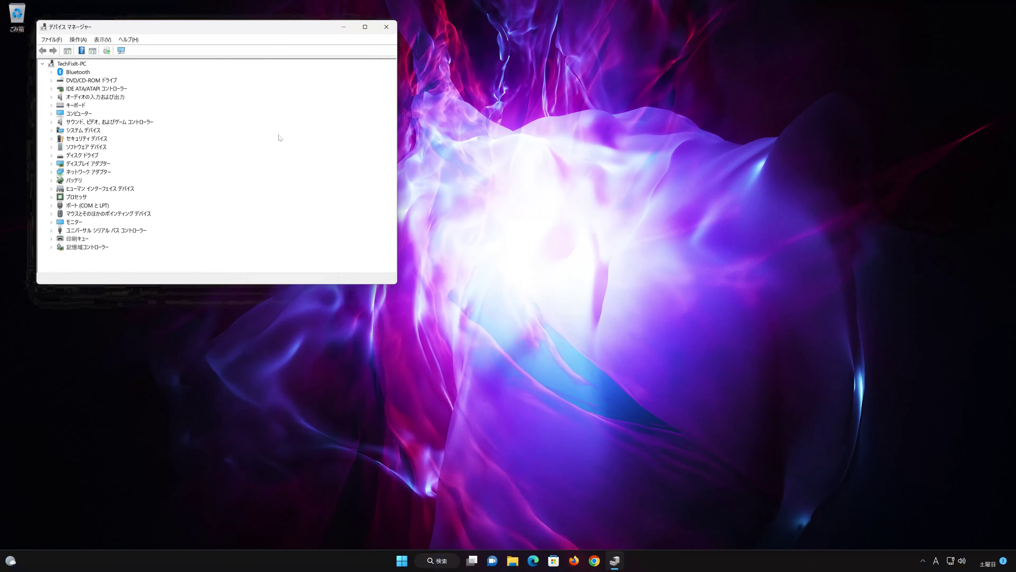
{"action": "left_click_drag", "start_coordinate": [229, 33], "coordinate": [537, 168]}
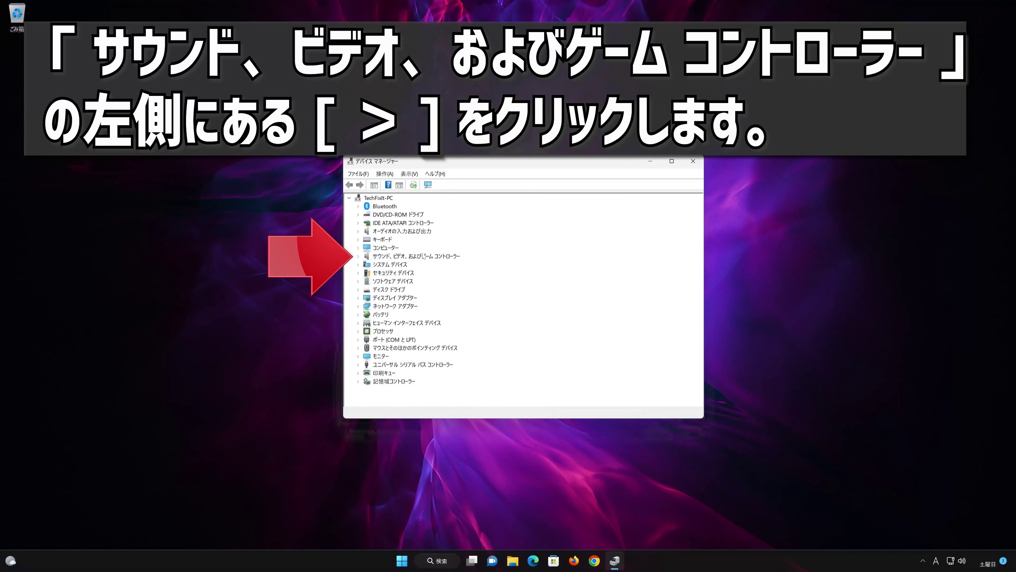
Uninstall High Definition Audio デバイス, found under サウンド、ビデオ、およびゲーム コントローラー, from its driver properties
{"action": "left_click", "coordinate": [357, 256]}
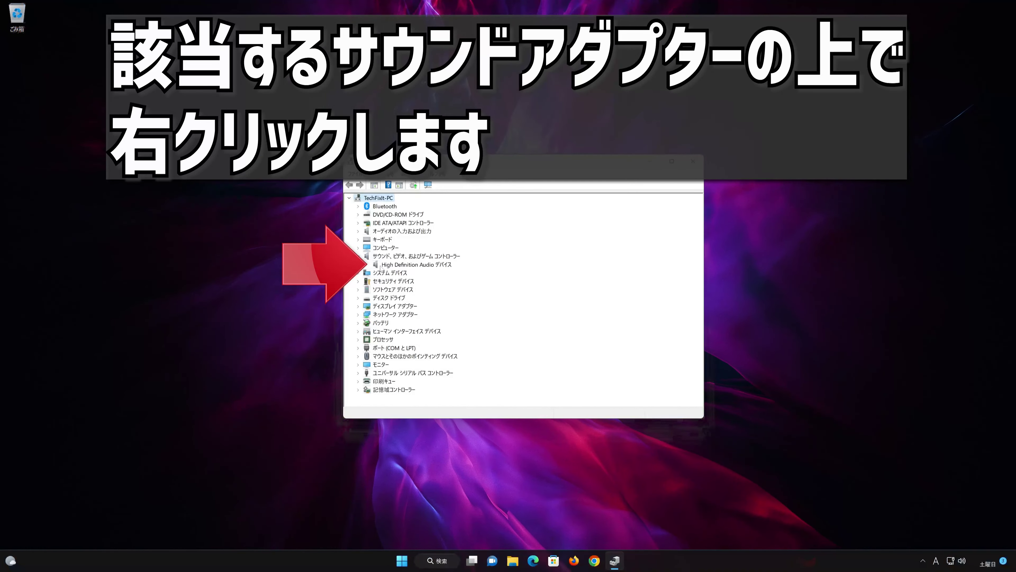
{"action": "left_click", "coordinate": [412, 267]}
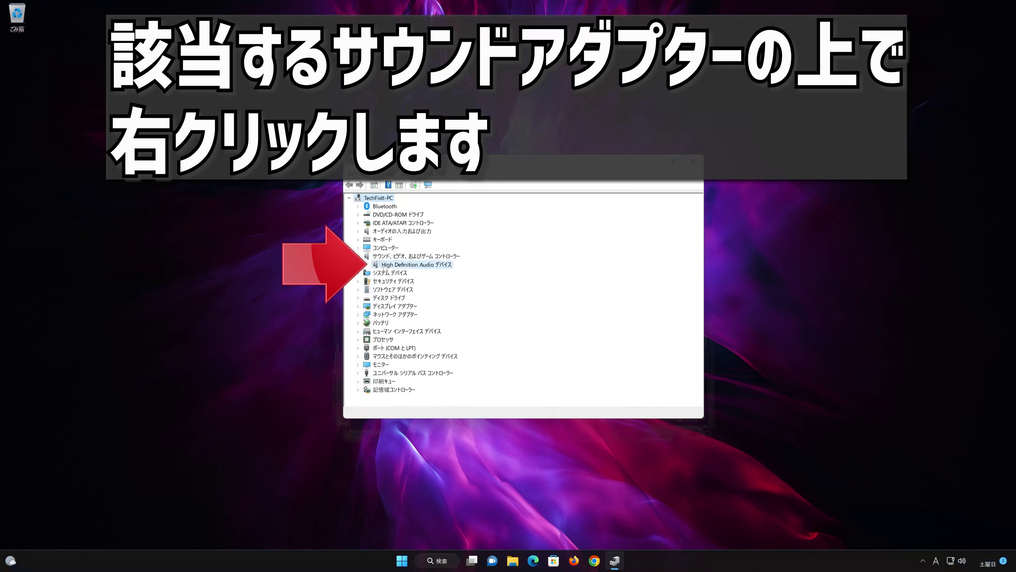
{"action": "right_click", "coordinate": [425, 268]}
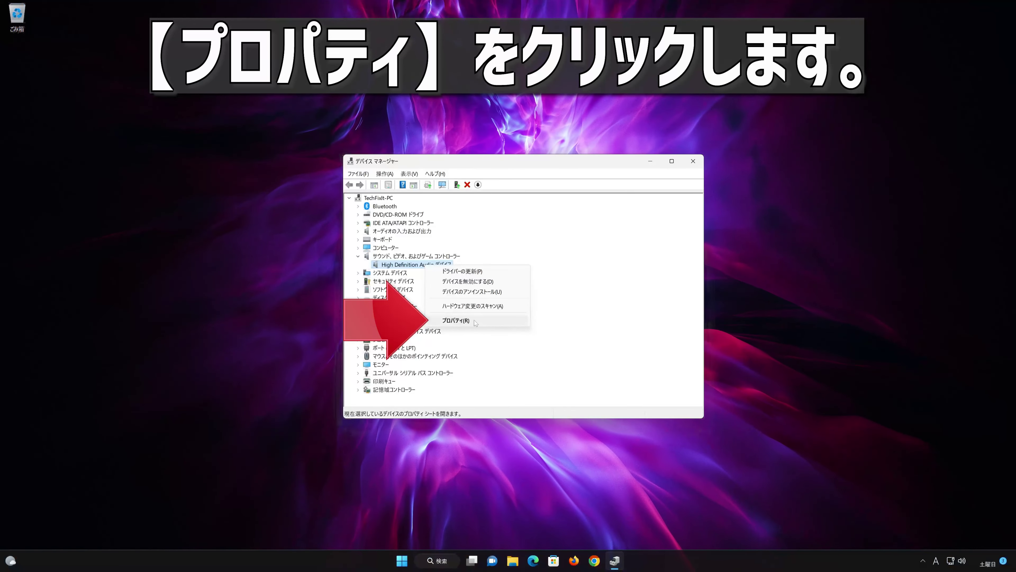
{"action": "left_click", "coordinate": [480, 320]}
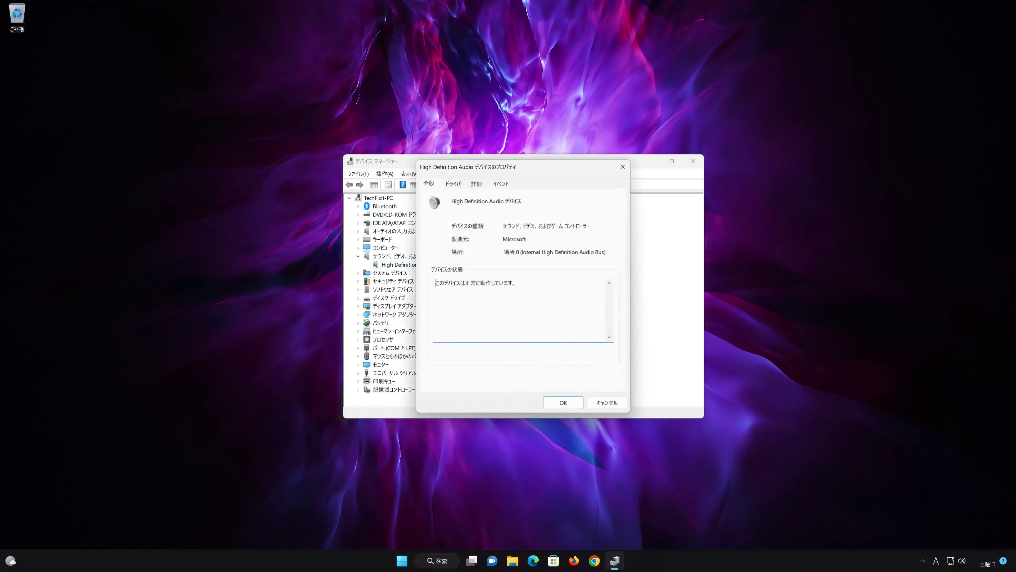
{"action": "left_click", "coordinate": [455, 185]}
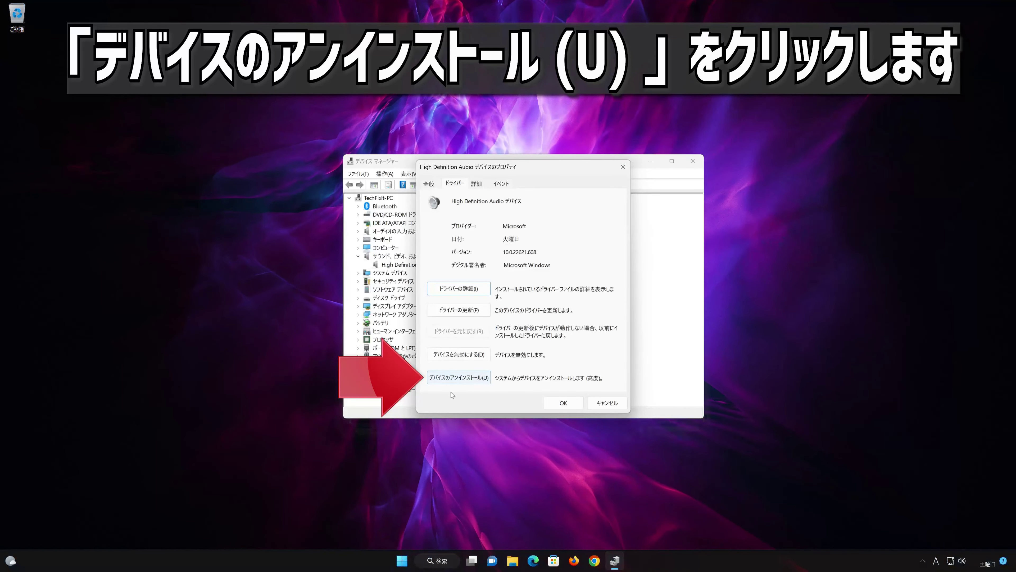
{"action": "left_click", "coordinate": [465, 378]}
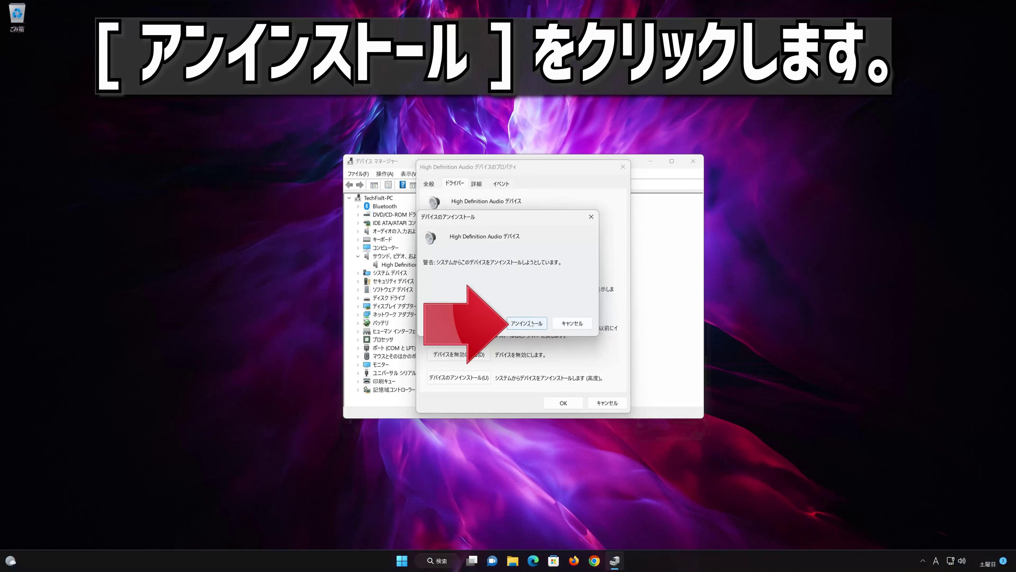
{"action": "left_click", "coordinate": [520, 328]}
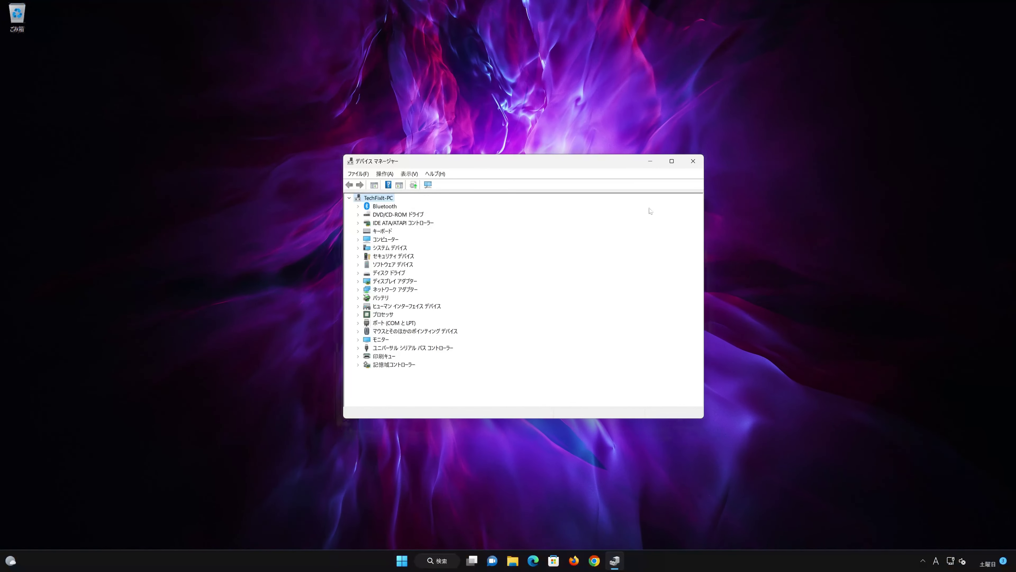
Close Device Manager and restart the PC so that the sound driver is reinstalled automatically
{"action": "left_click", "coordinate": [691, 161]}
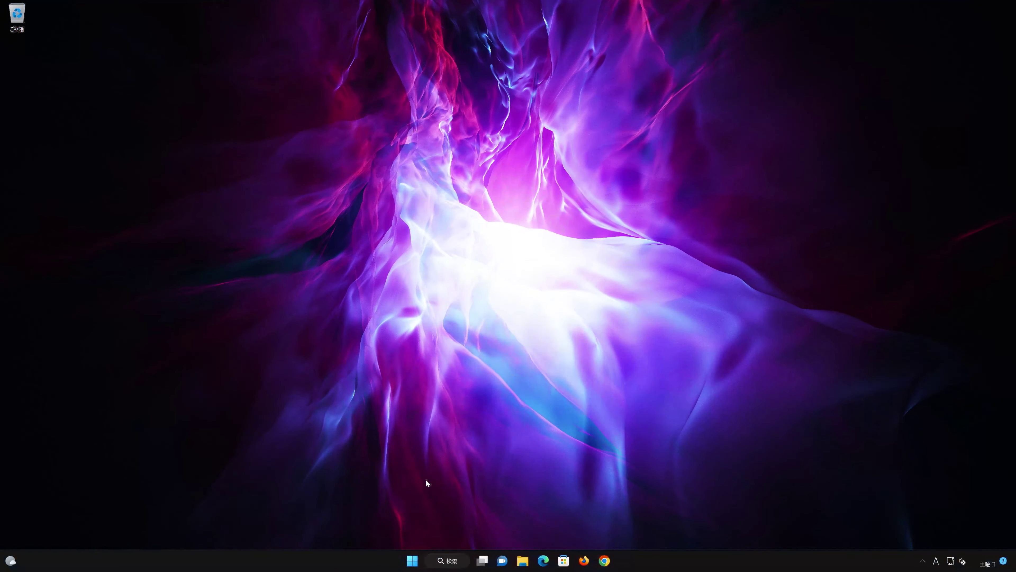
{"action": "left_click", "coordinate": [412, 560]}
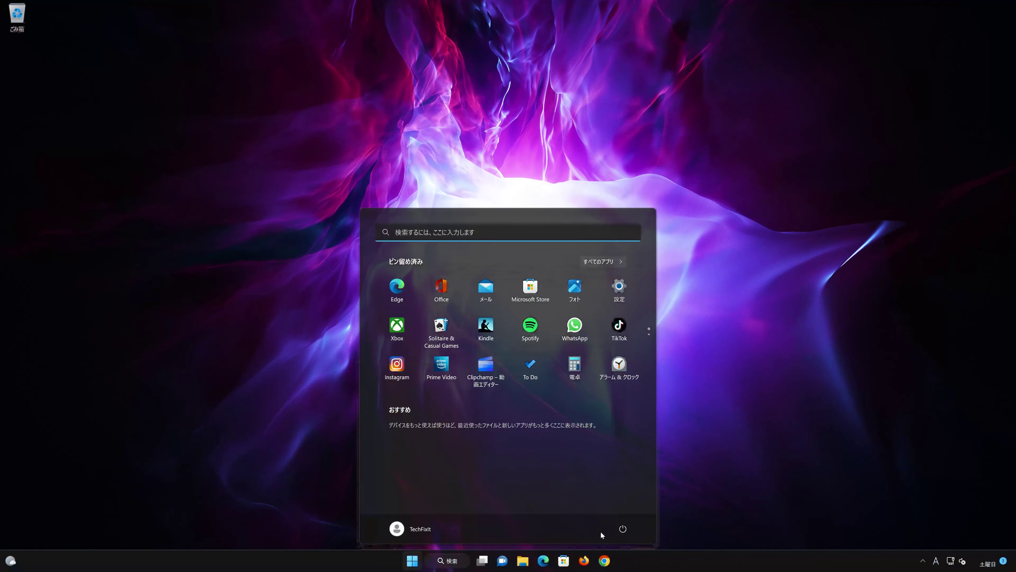
{"action": "left_click", "coordinate": [623, 529]}
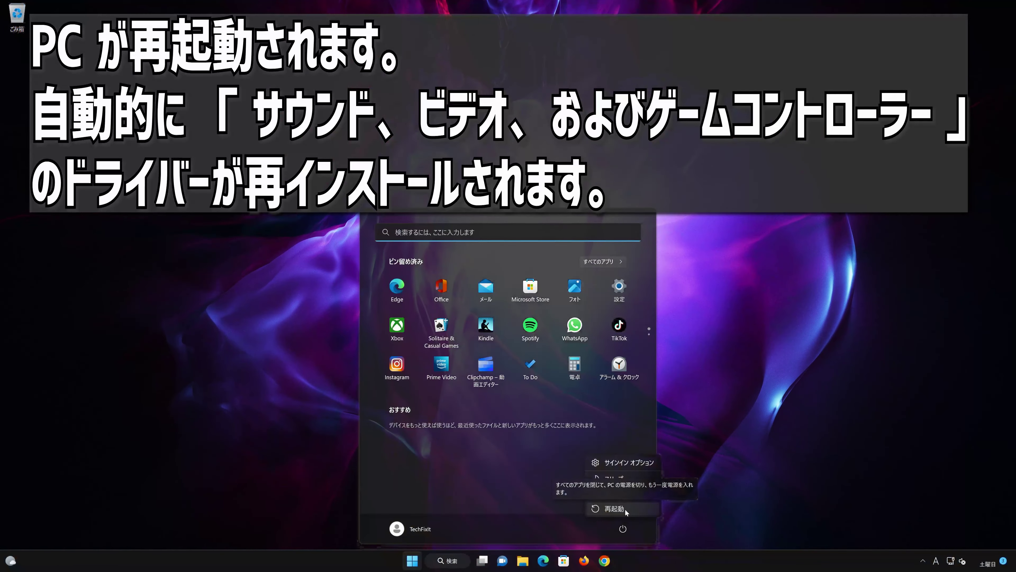
{"action": "left_click", "coordinate": [614, 508]}
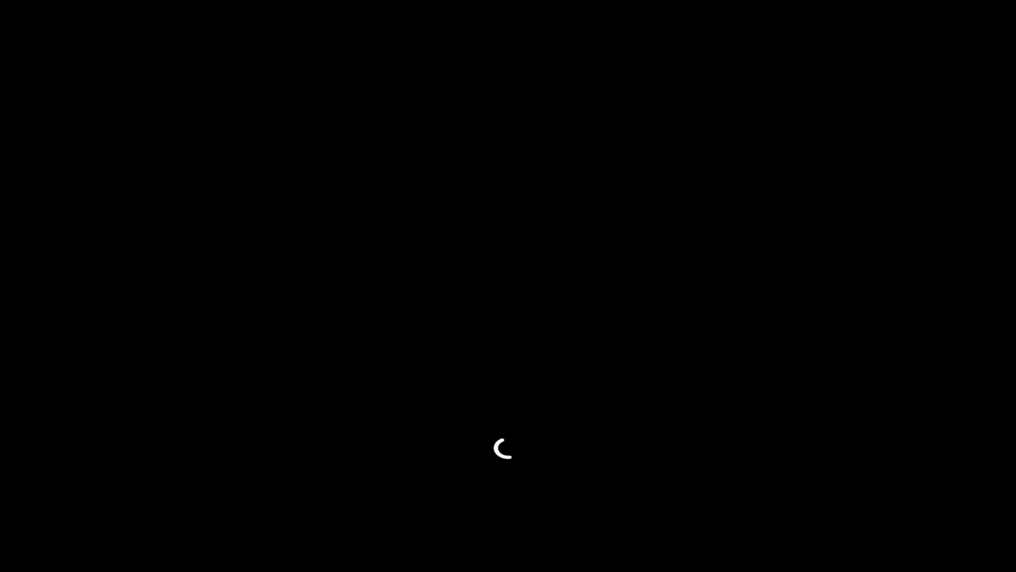
{"action": "key", "text": "Return"}
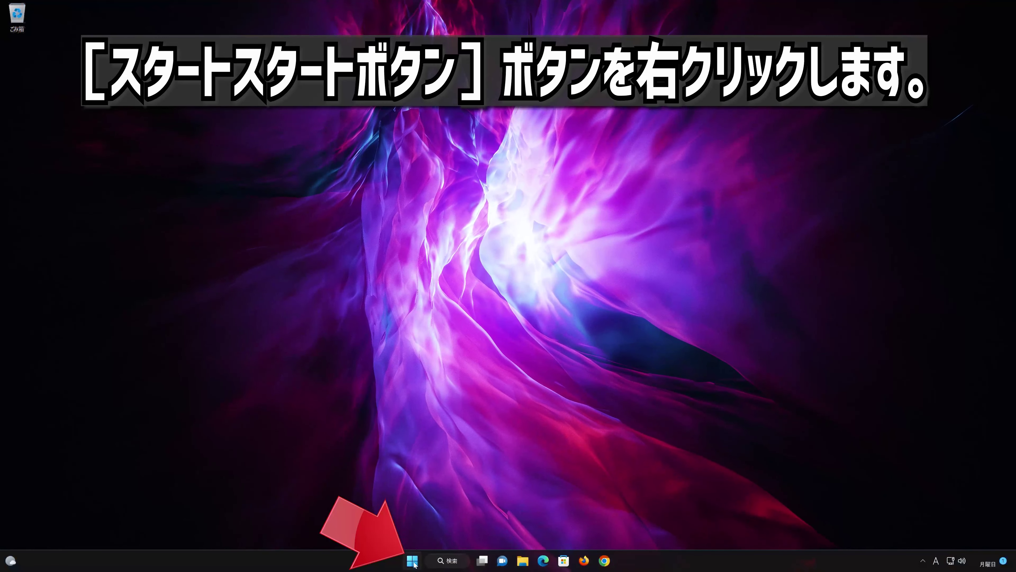
Search for 復元ポイント, open 復元ポイントの作成, and place the System Properties window centrally on the desktop
{"action": "left_click", "coordinate": [412, 561]}
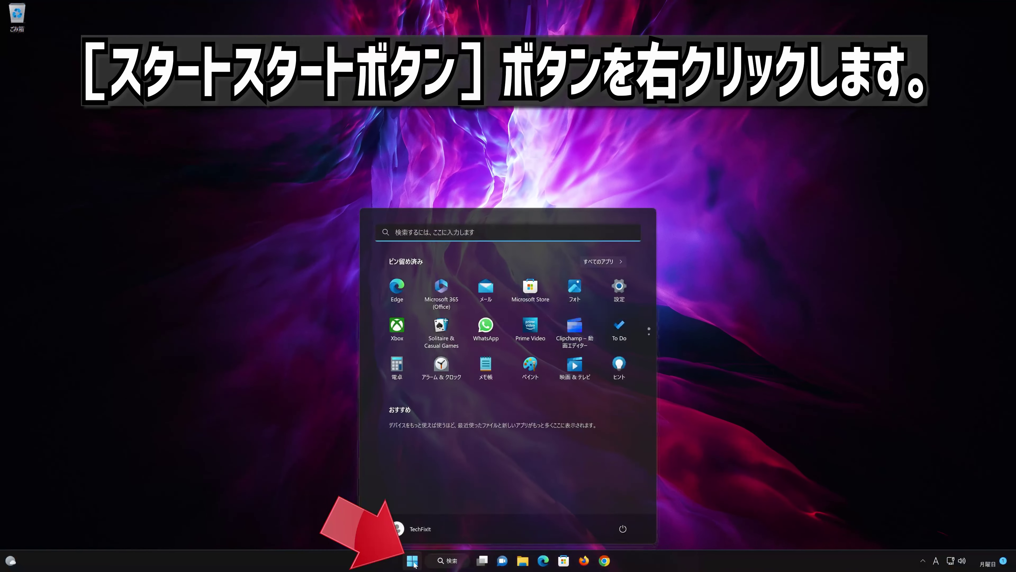
{"action": "type", "text": "復元ポイント"}
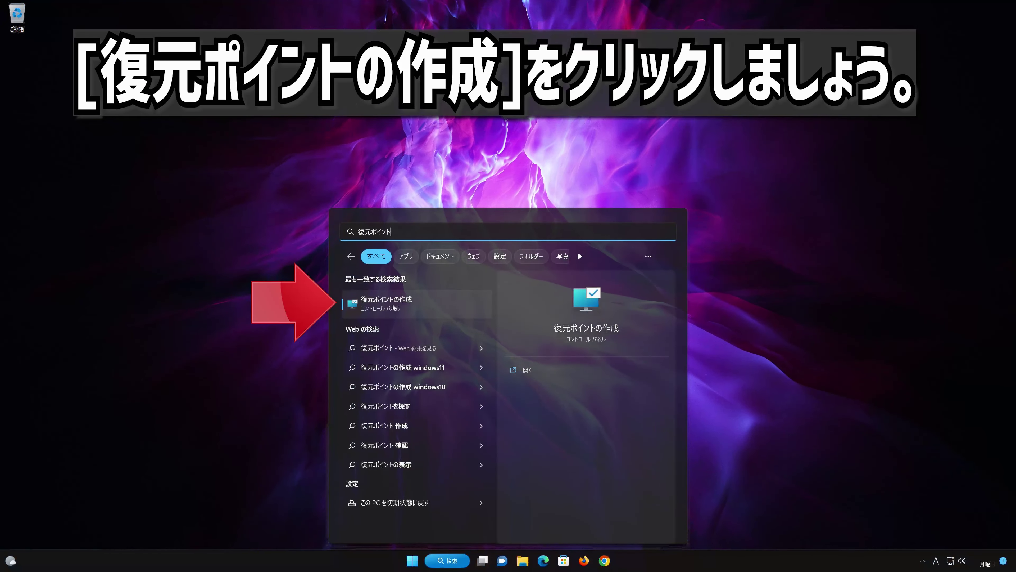
{"action": "left_click", "coordinate": [387, 309]}
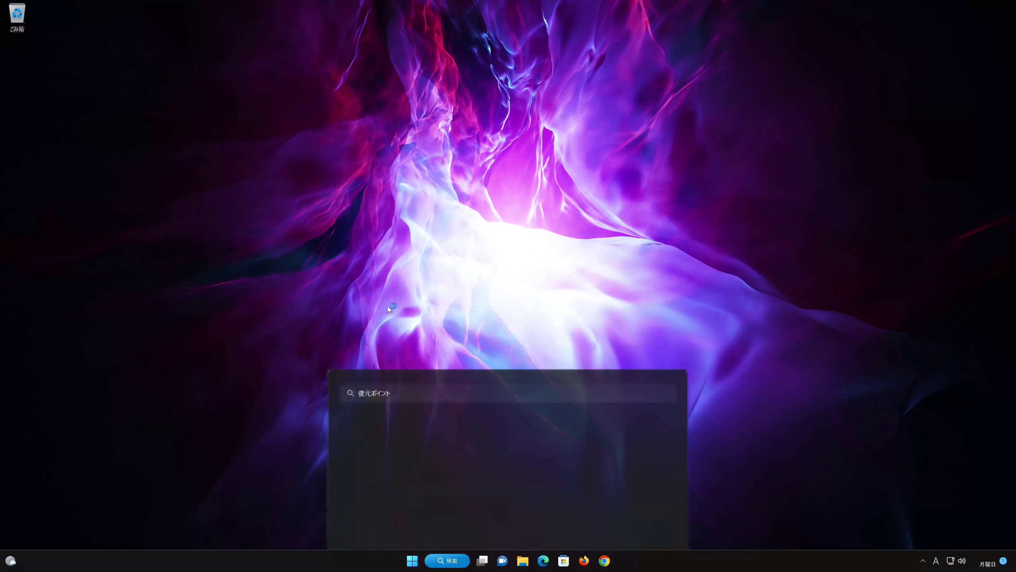
{"action": "left_click_drag", "start_coordinate": [250, 125], "coordinate": [531, 130]}
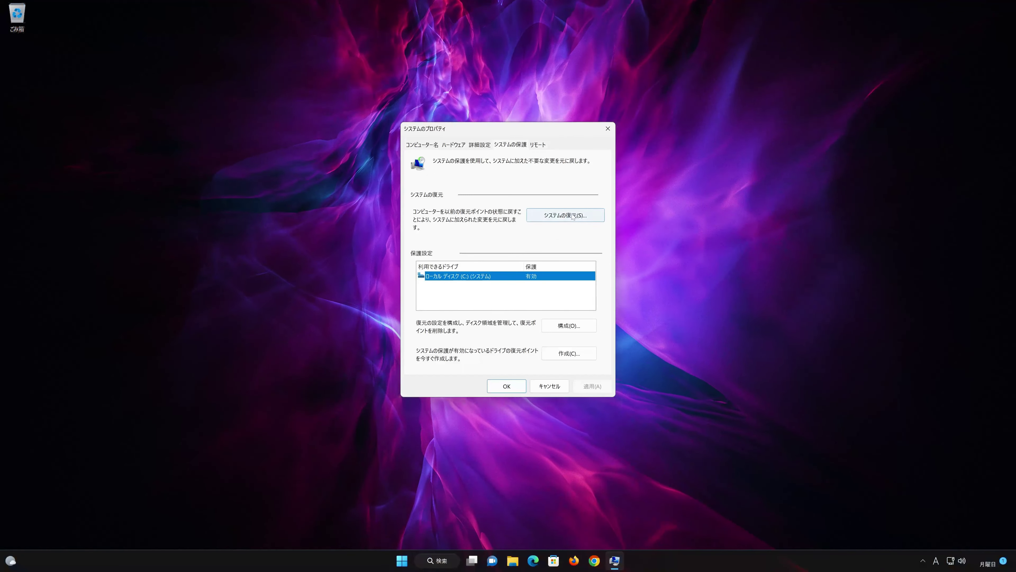
Restore the system to the 月曜日 11:58:03 restore point with System Restore, and close the completion notice after the restart
{"action": "left_click", "coordinate": [573, 216]}
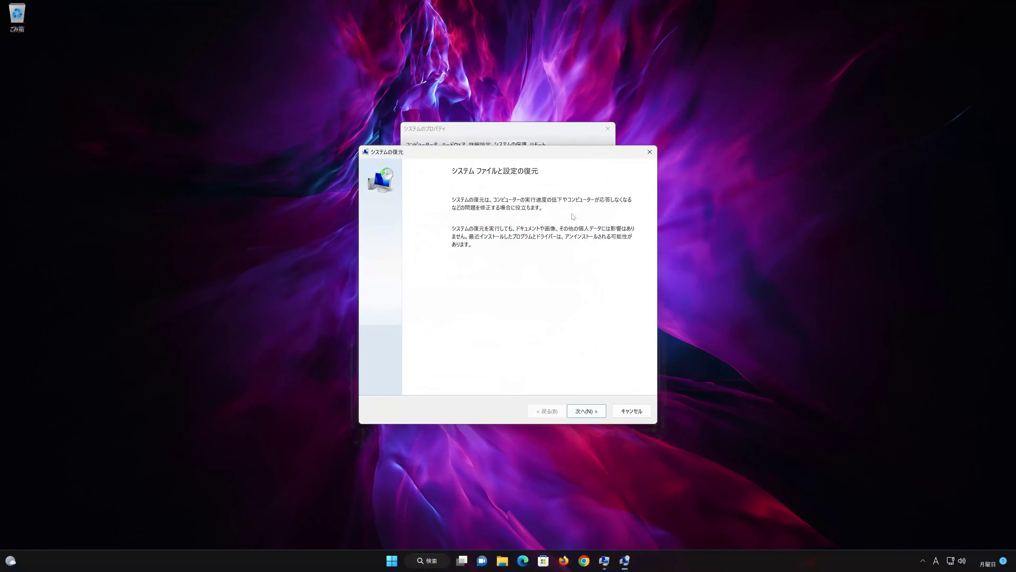
{"action": "left_click", "coordinate": [591, 409]}
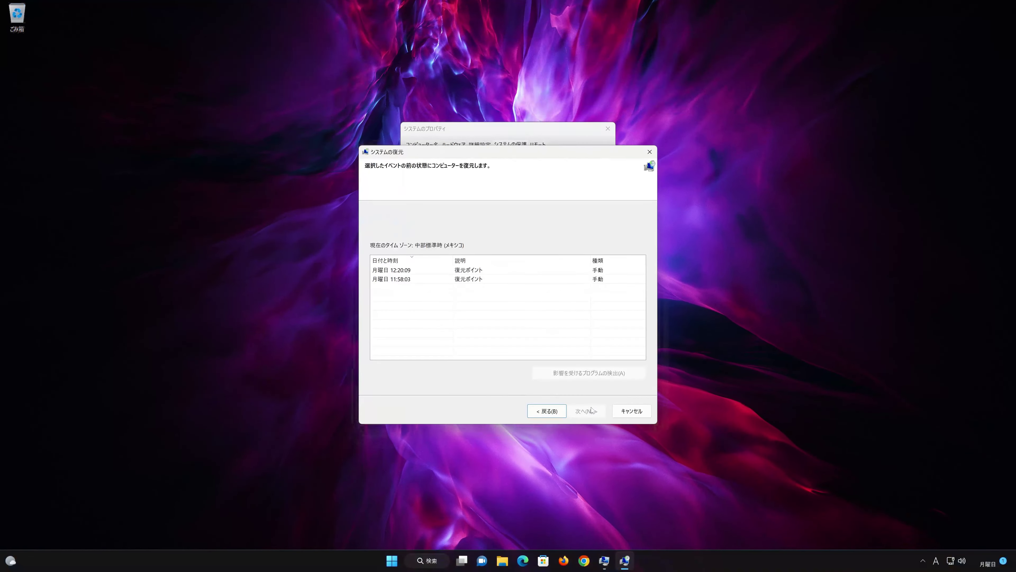
{"action": "left_click", "coordinate": [402, 280]}
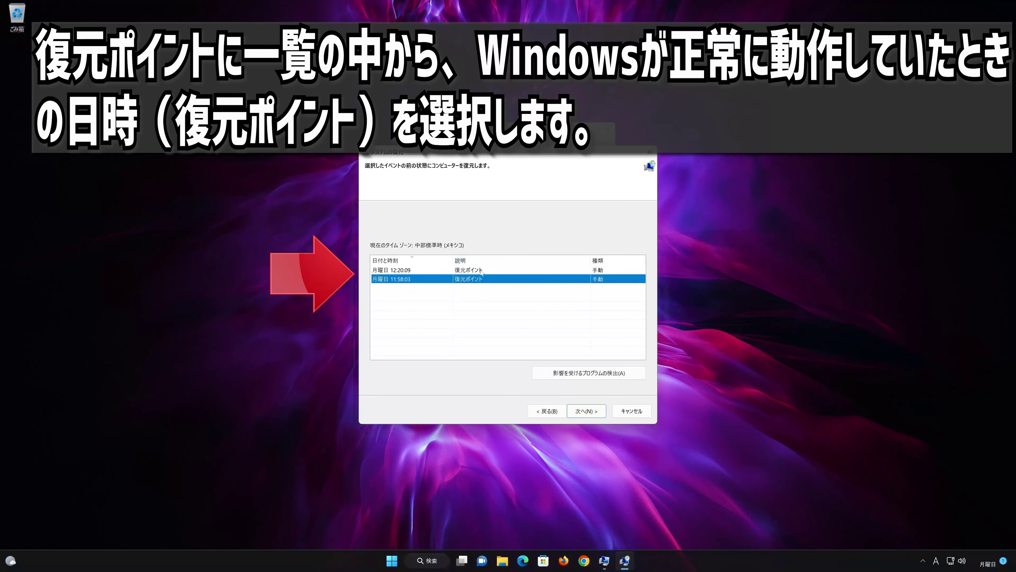
{"action": "left_click", "coordinate": [483, 279]}
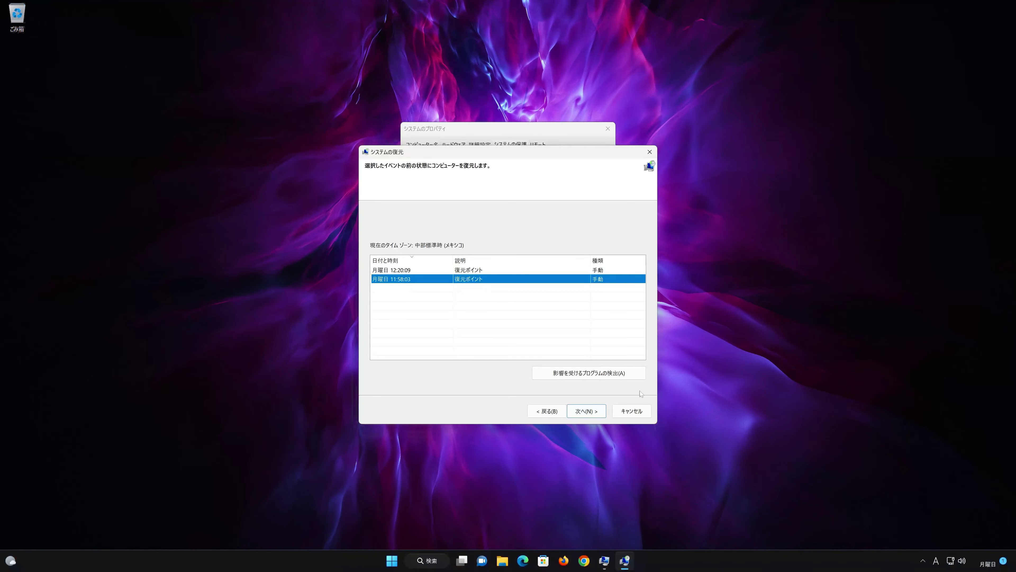
{"action": "left_click", "coordinate": [588, 412]}
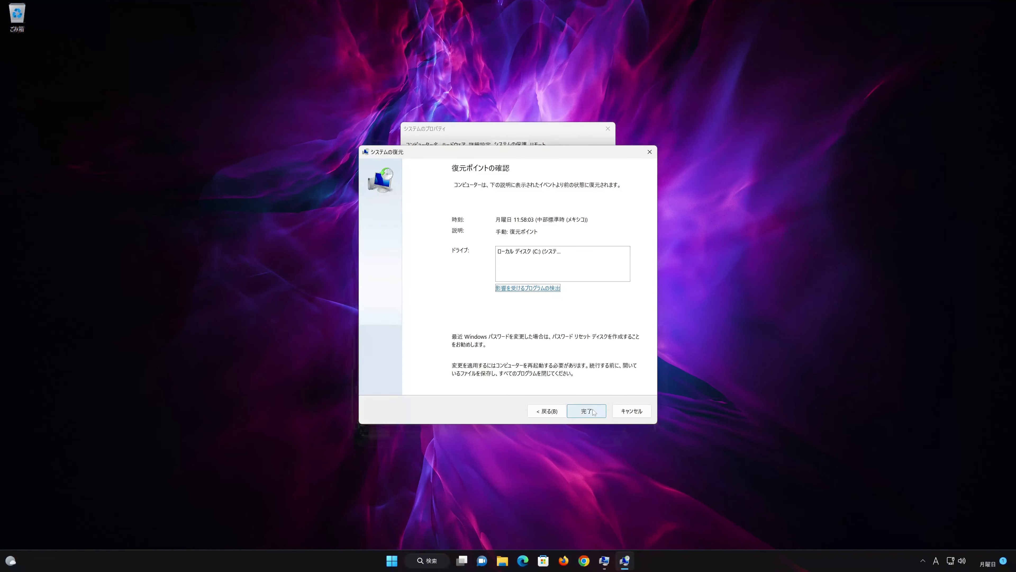
{"action": "left_click", "coordinate": [591, 412]}
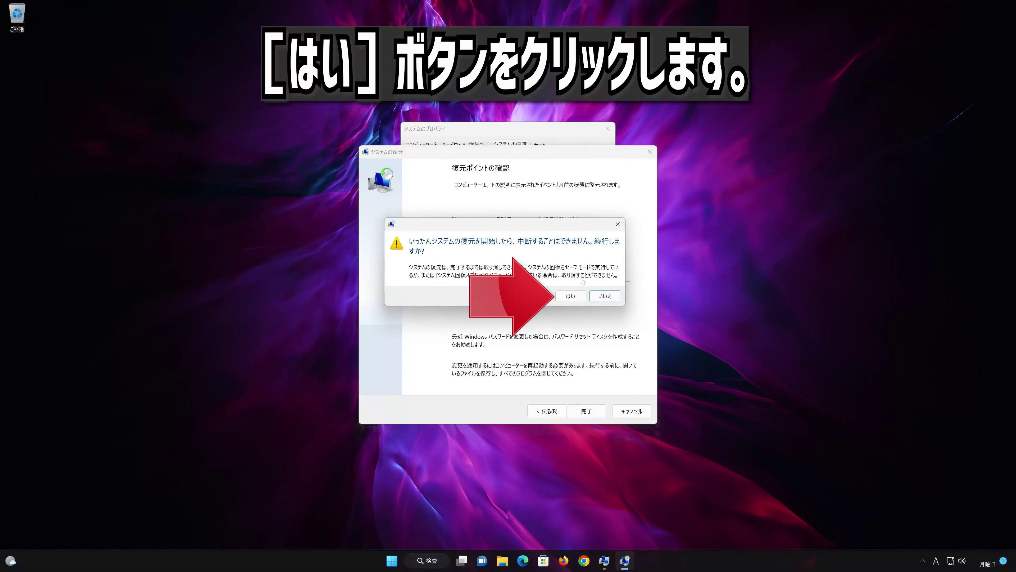
{"action": "left_click", "coordinate": [571, 296]}
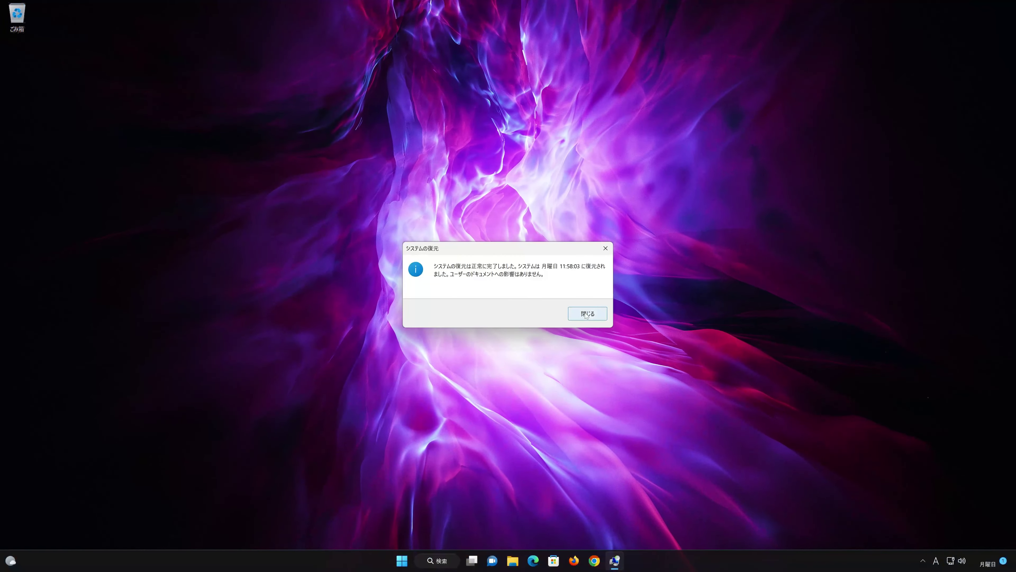
{"action": "left_click", "coordinate": [586, 314]}
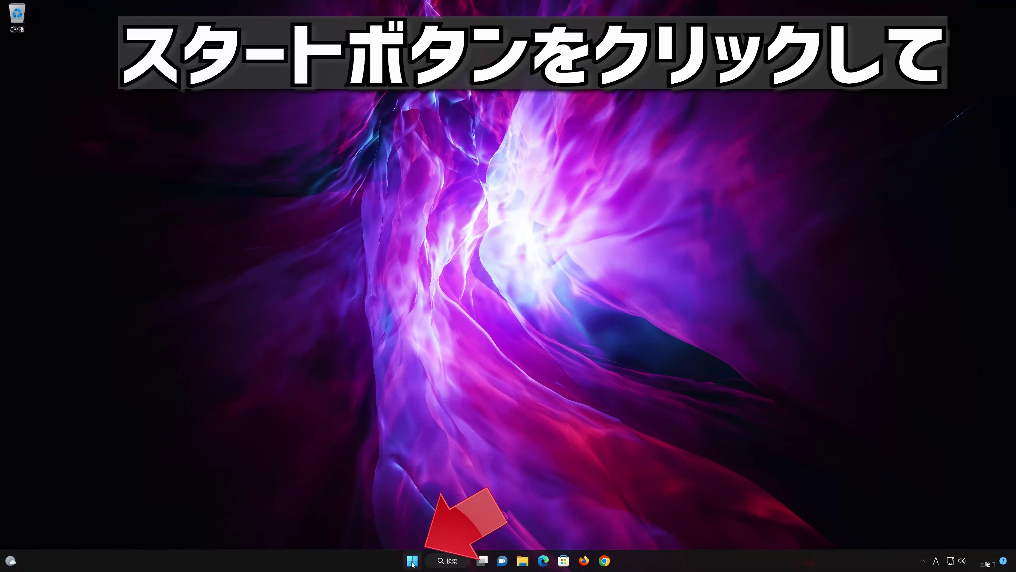
Search for コントロールパネル, open it, and bring up the サウンド settings under ハードウェアとサウンド
{"action": "left_click", "coordinate": [412, 560]}
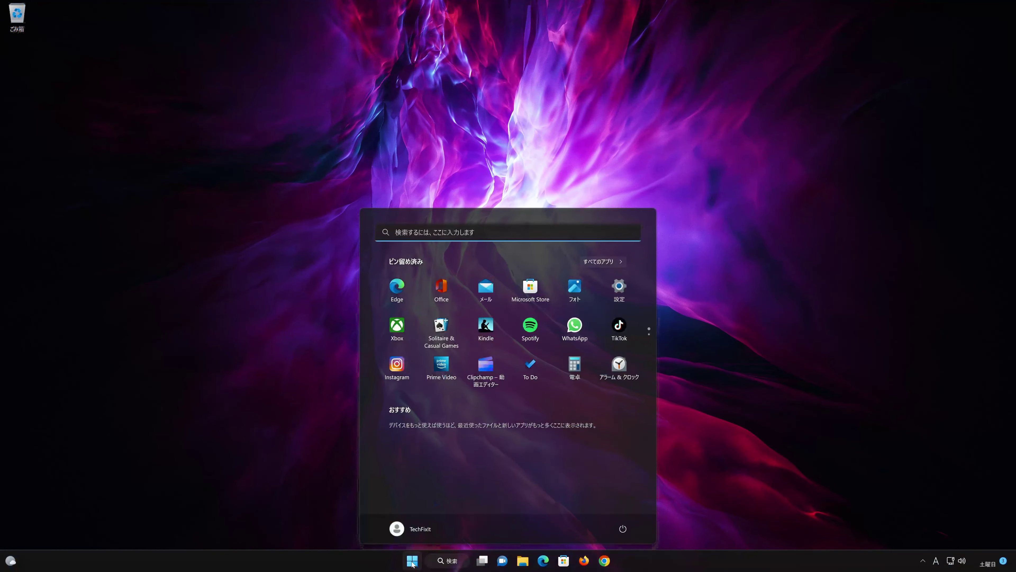
{"action": "type", "text": "コントロールパネル"}
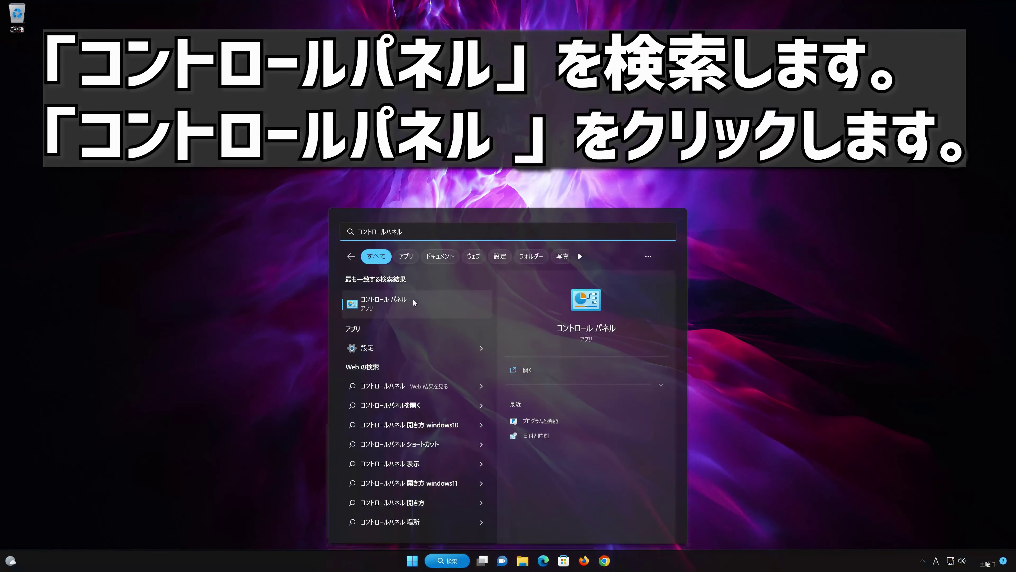
{"action": "left_click", "coordinate": [402, 309]}
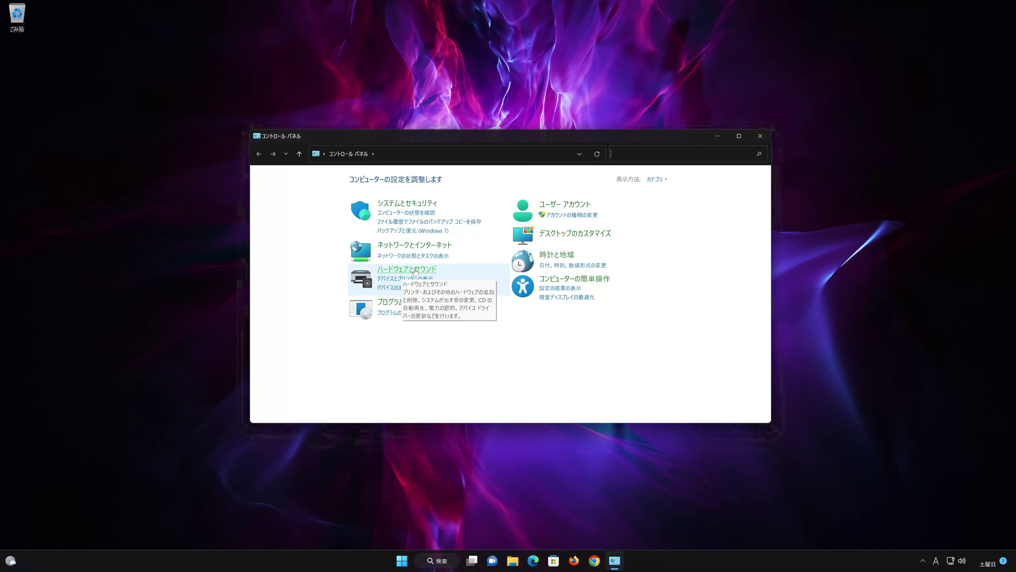
{"action": "left_click", "coordinate": [405, 274]}
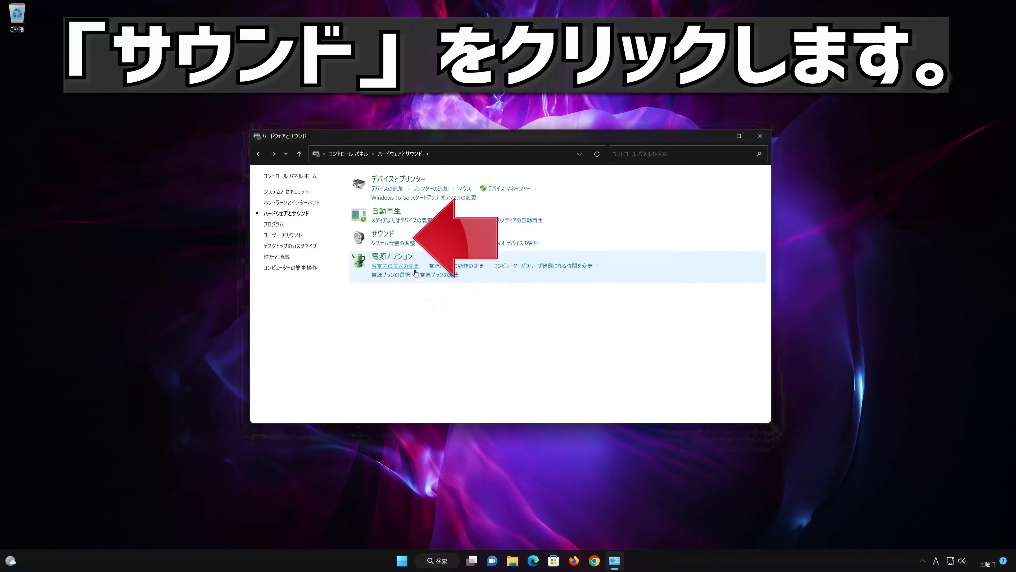
{"action": "left_click", "coordinate": [384, 233]}
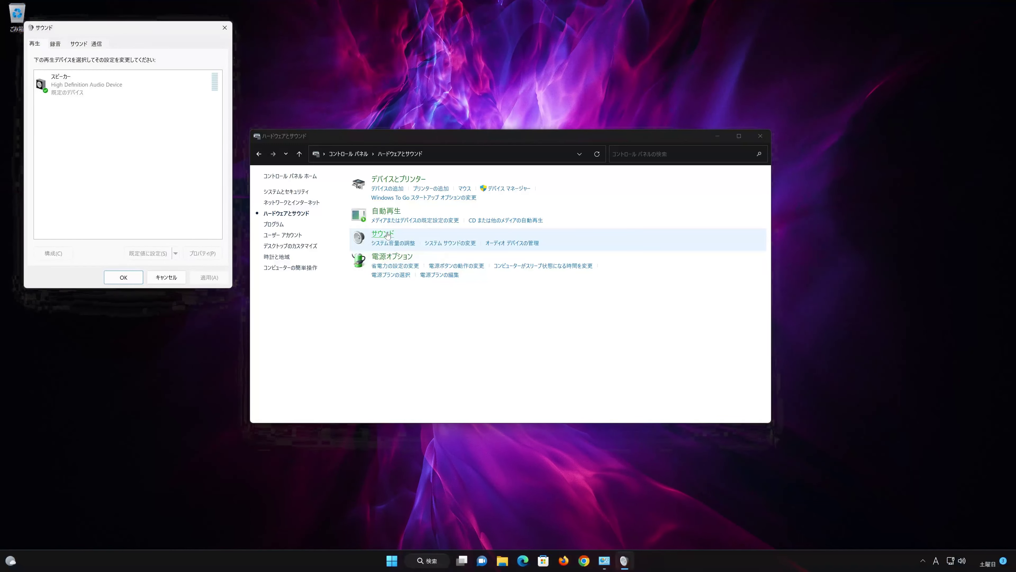
Set the default format of スピーカー to 16 ビット、48000 Hz (DVD の音質) in its advanced properties and accept
{"action": "left_click", "coordinate": [372, 163]}
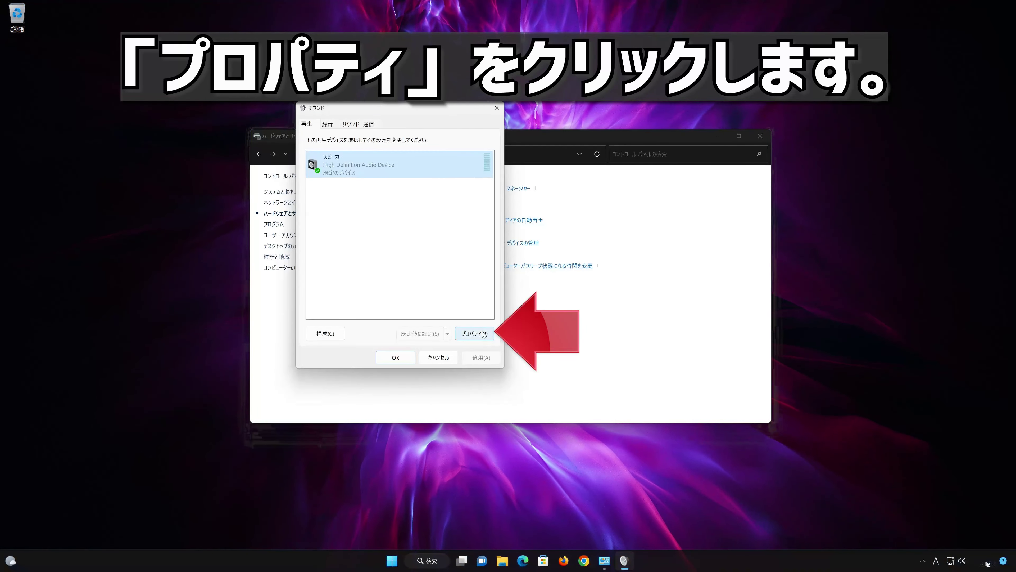
{"action": "left_click", "coordinate": [474, 333]}
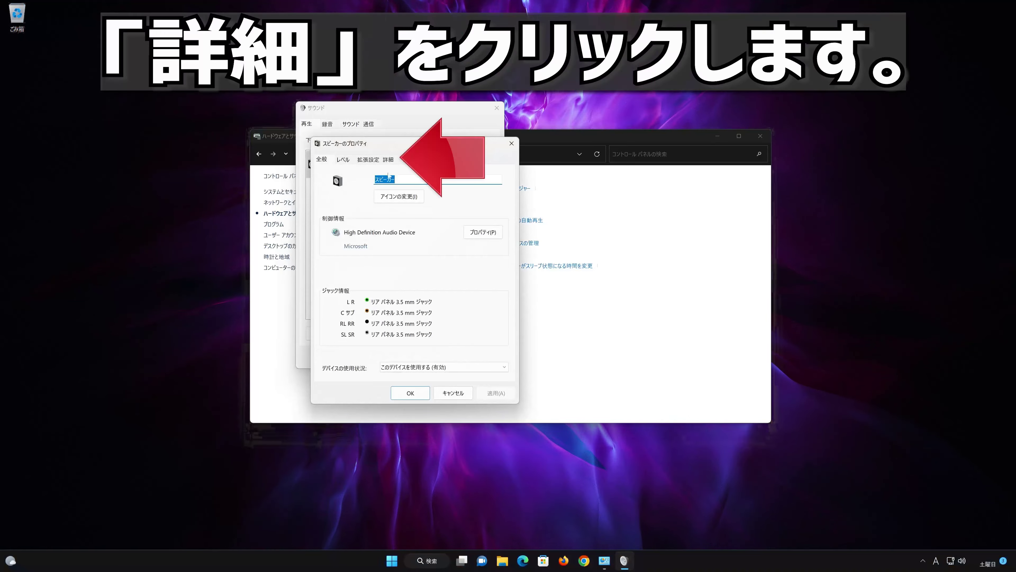
{"action": "left_click", "coordinate": [388, 159]}
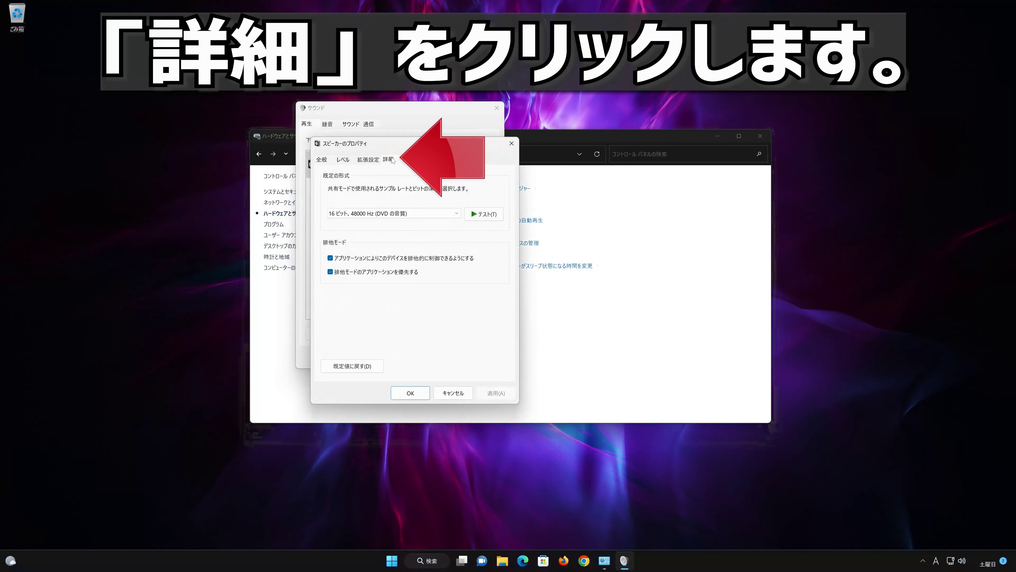
{"action": "left_click", "coordinate": [388, 213]}
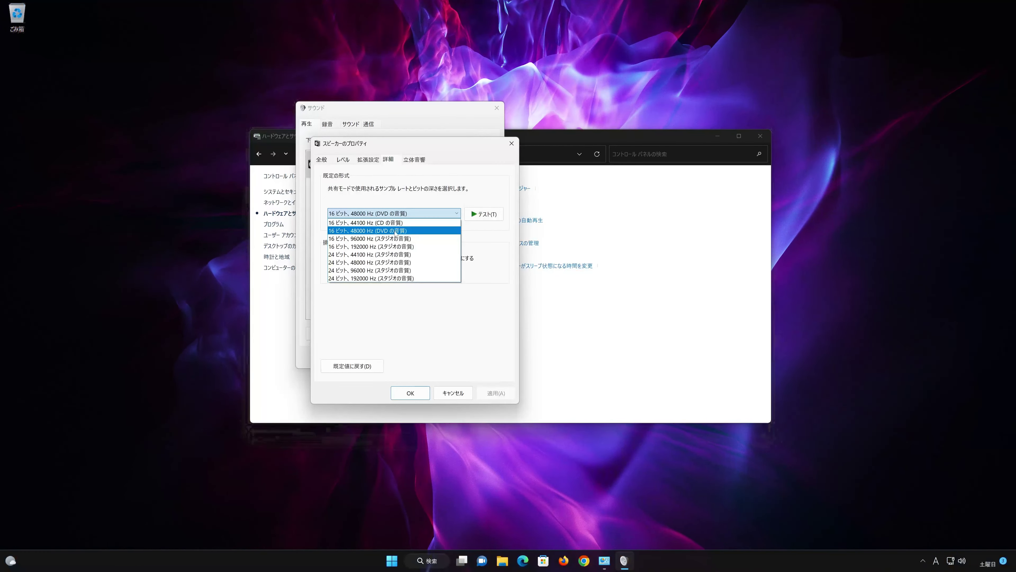
{"action": "left_click", "coordinate": [393, 232]}
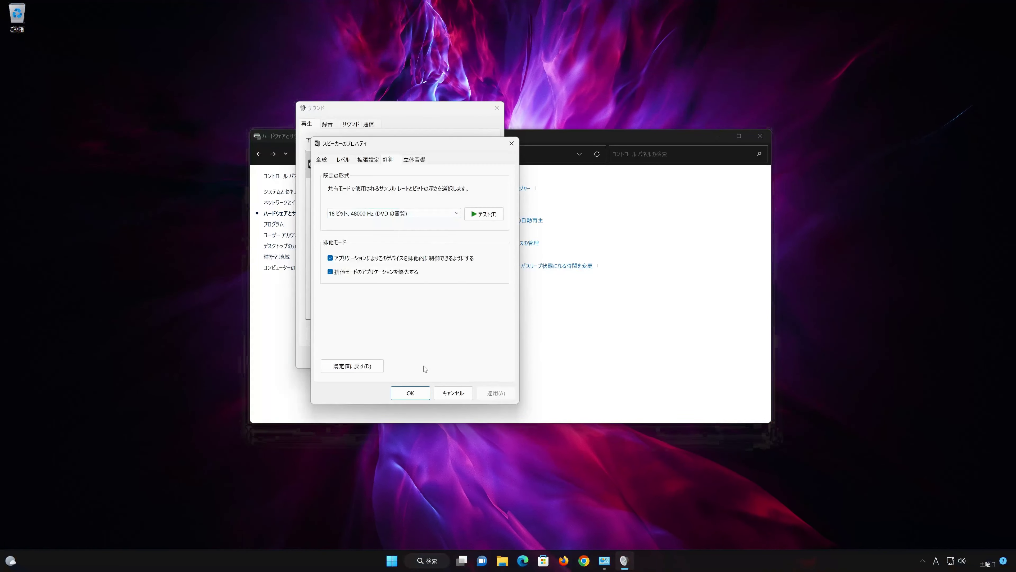
{"action": "left_click", "coordinate": [412, 396]}
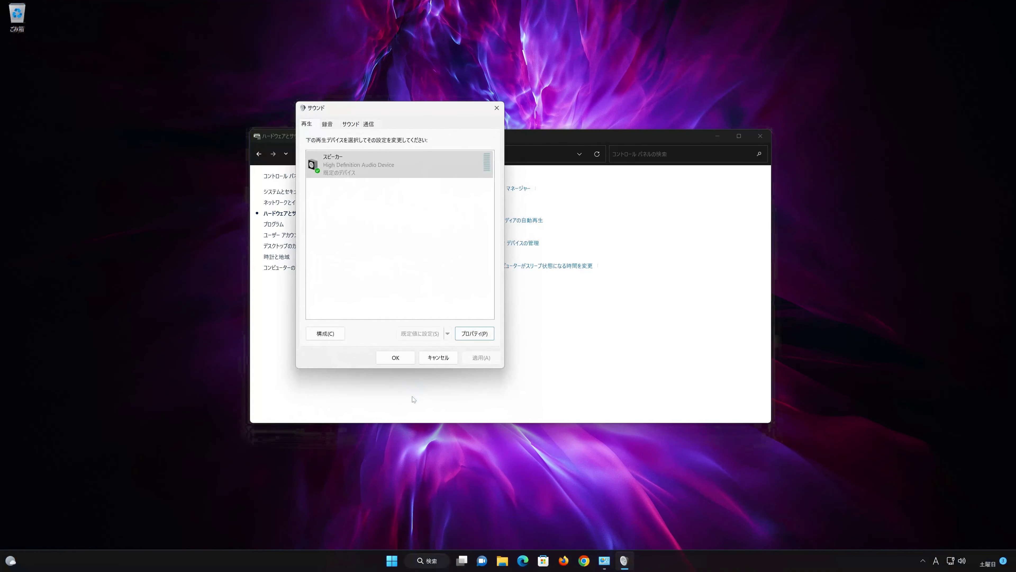